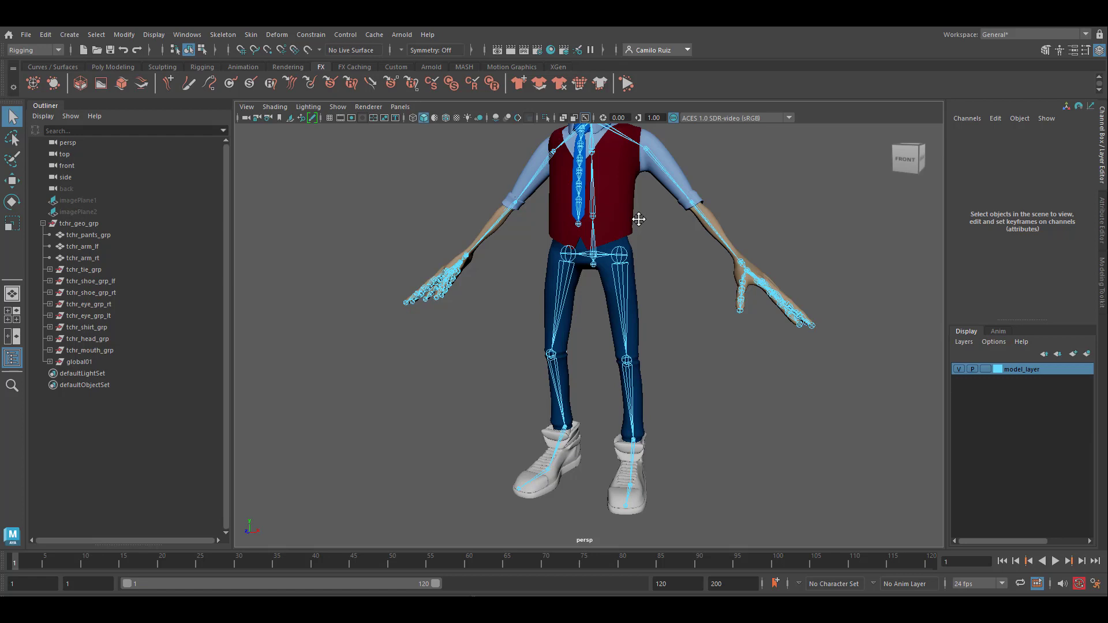
Orbit and zoom the perspective view in close on the character's shoes.
{"action": "left_click_drag", "start_coordinate": [641, 216], "coordinate": [62, 342], "text": "alt"}
Duplicate bind_l_ankle01, its foot and be_l_toe01 joints, and unparent the copy to top level.
{"action": "left_click", "coordinate": [729, 255]}
{"action": "key", "text": "Down"}
{"action": "key", "text": "f"}
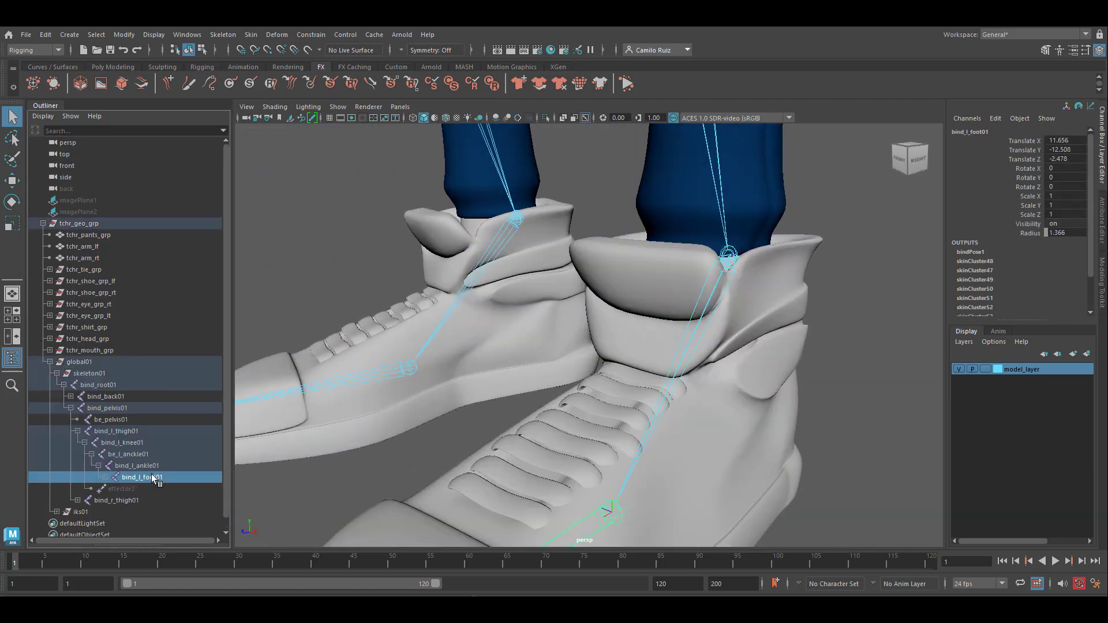
{"action": "key", "text": "Up"}
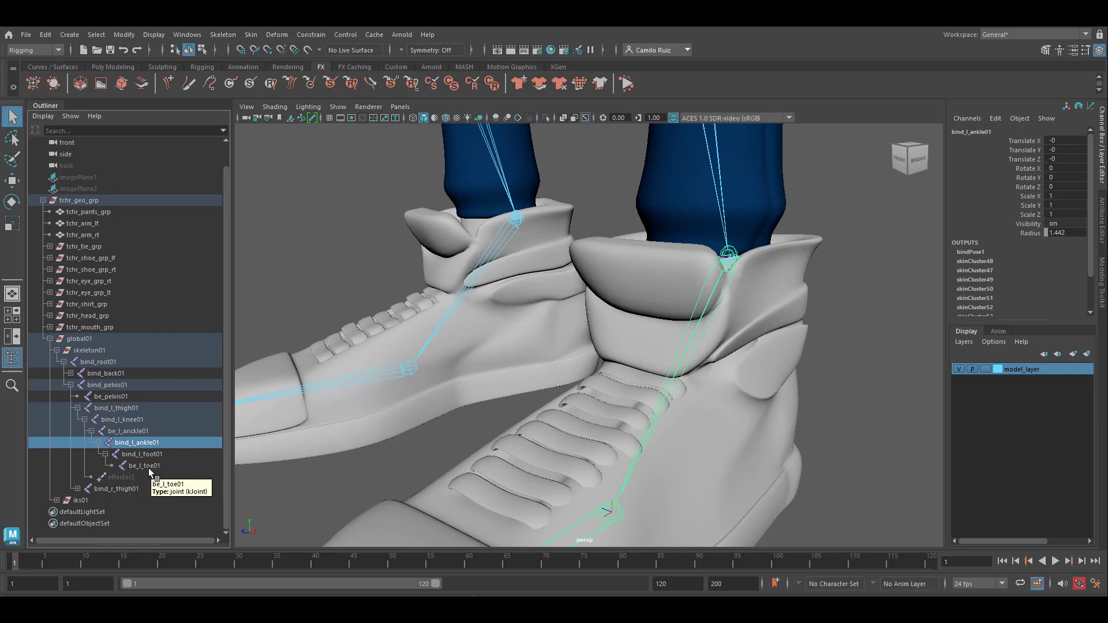
{"action": "left_click", "coordinate": [148, 469], "text": "shift"}
{"action": "key", "text": "ctrl+d"}
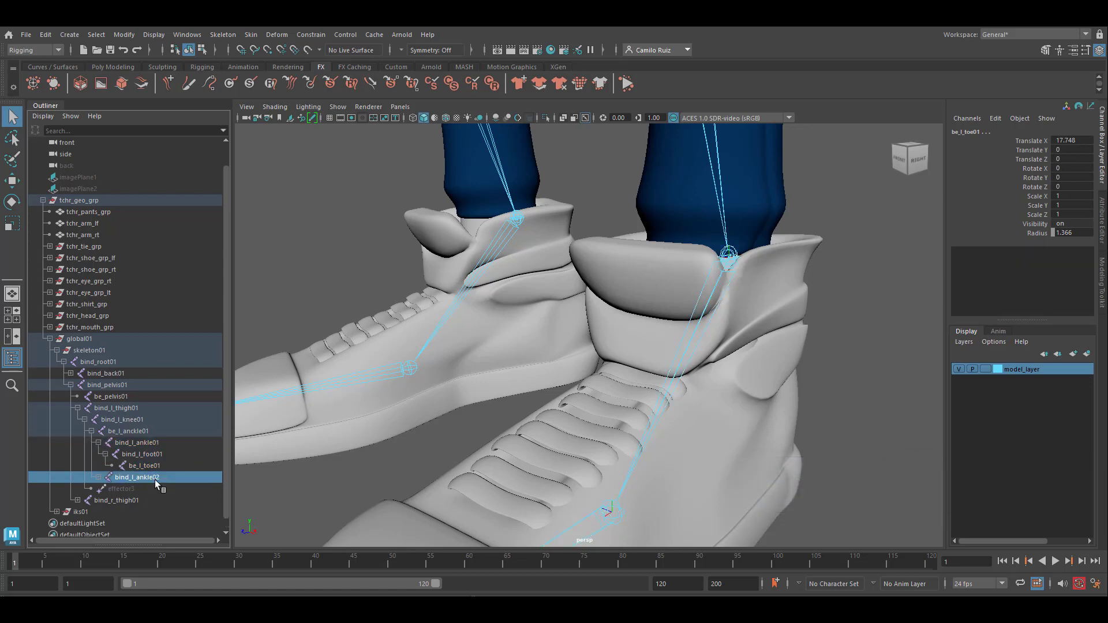
{"action": "key", "text": "shift+p"}
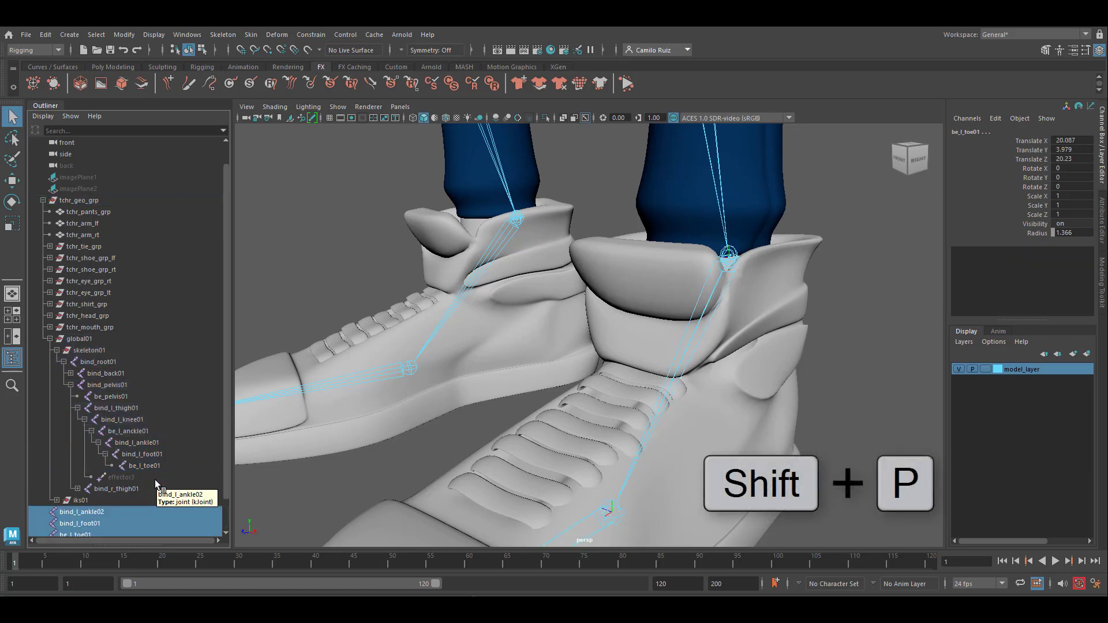
{"action": "scroll", "coordinate": [154, 479], "scroll_direction": "down", "scroll_amount": 1}
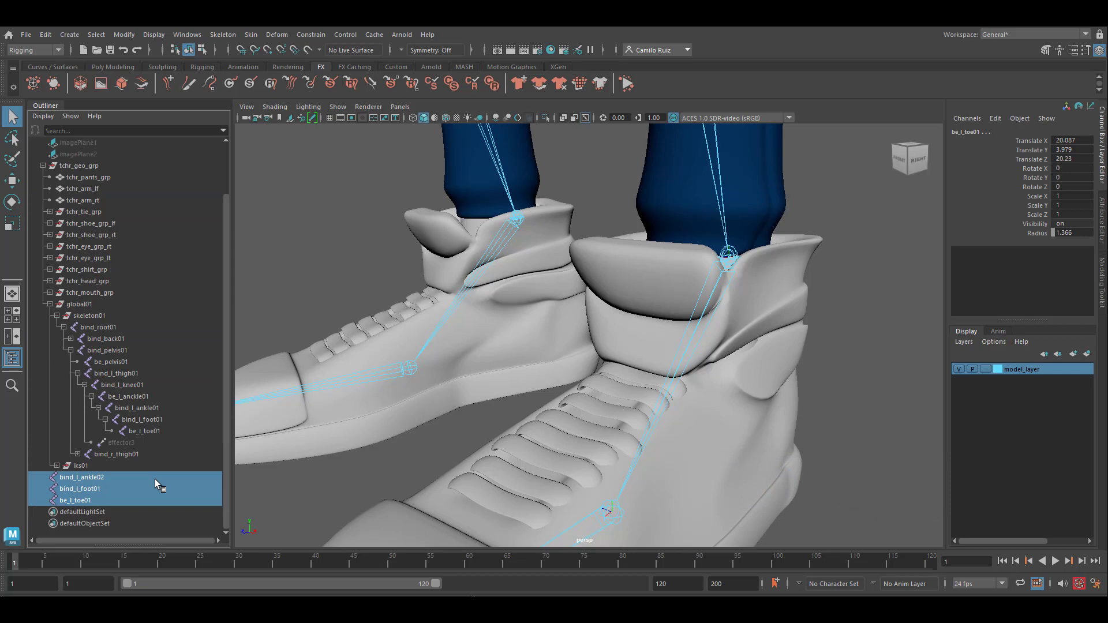
Rename the duplicated ankle joint bind_l_ankle02 to jDvr_l_ankle01.
{"action": "left_click", "coordinate": [155, 479]}
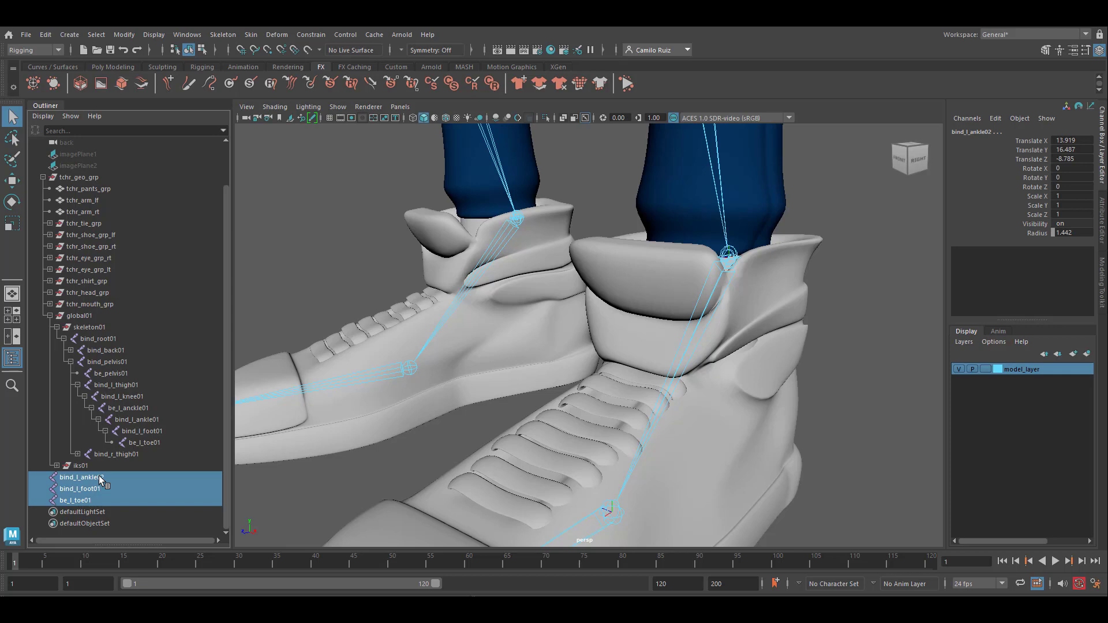
{"action": "double_click", "coordinate": [95, 476]}
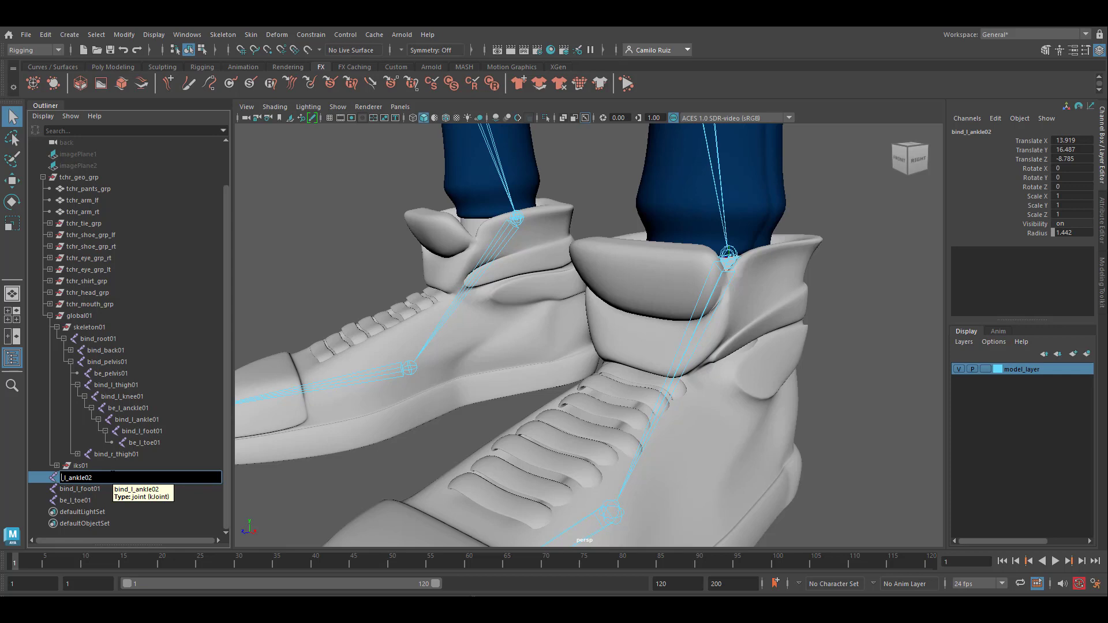
{"action": "type", "text": "jDvr"}
{"action": "key", "text": "Return"}
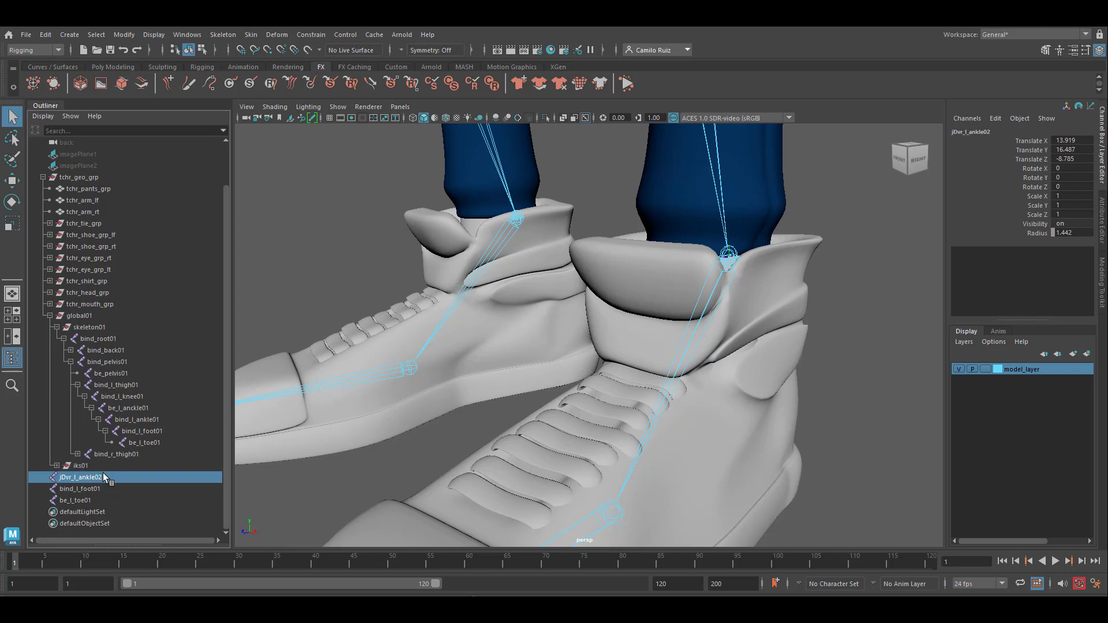
Rename the copied foot and toe joints to jDvr_l_foot01 and jDvr_l_toe01.
{"action": "double_click", "coordinate": [78, 489]}
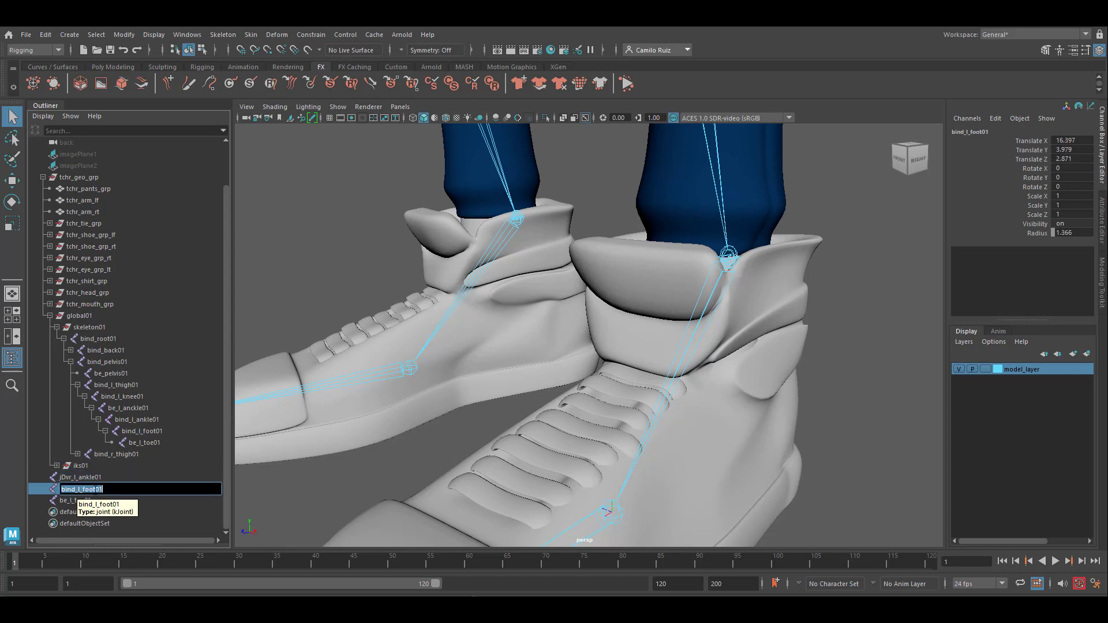
{"action": "mouse_move", "coordinate": [75, 489]}
{"action": "left_mouse_down"}
{"action": "mouse_move", "coordinate": [61, 489]}
{"action": "mouse_move", "coordinate": [62, 501]}
{"action": "left_mouse_up"}
{"action": "type", "text": "jDvr"}
{"action": "key", "text": "Return"}
{"action": "double_click", "coordinate": [72, 501]}
{"action": "type", "text": "jDvr"}
{"action": "key", "text": "Return"}
{"action": "left_click", "coordinate": [86, 478]}
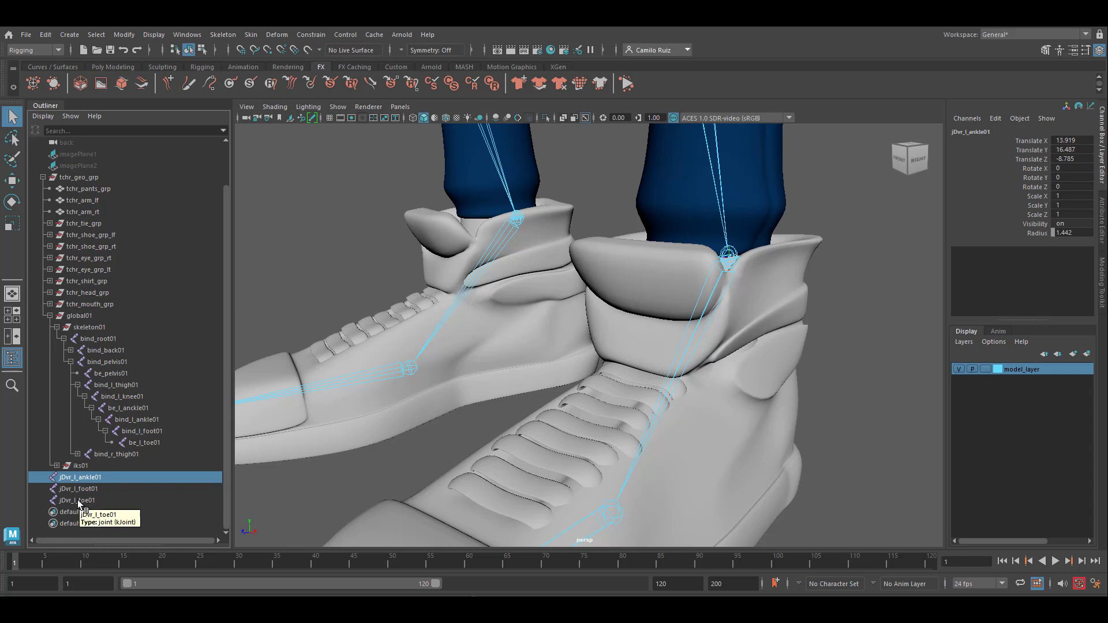
Reorder the driver joints as toe, foot, ankle and parent jDvr_l_ankle01 under jDvr_l_foot01.
{"action": "left_click", "coordinate": [77, 500]}
{"action": "middle_click_drag", "start_coordinate": [77, 500], "coordinate": [92, 475]}
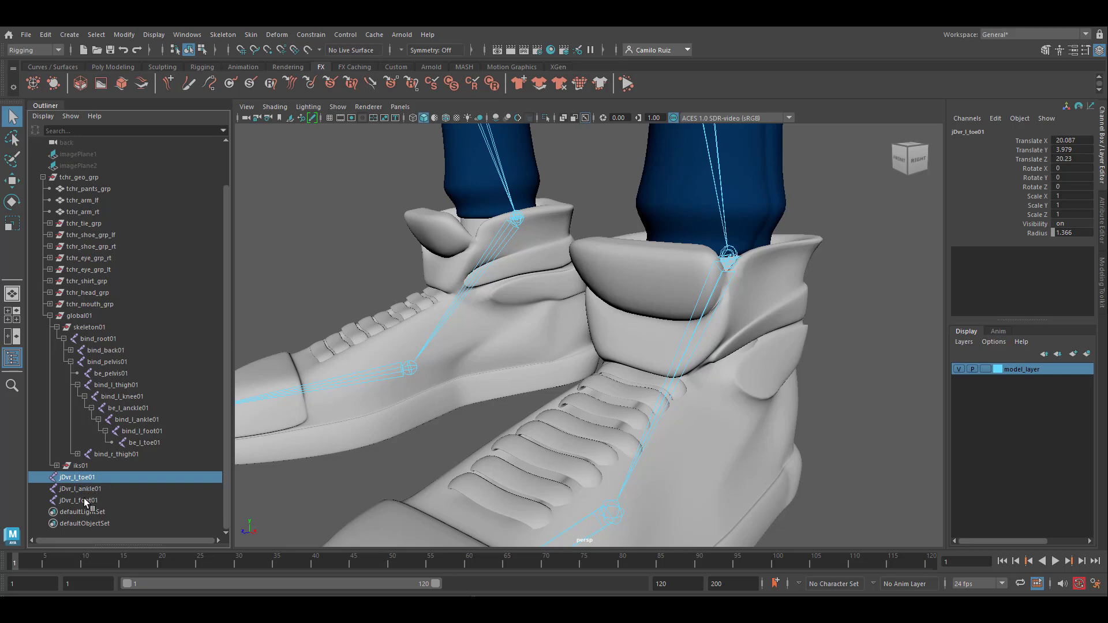
{"action": "middle_click_drag", "start_coordinate": [92, 503], "coordinate": [91, 488]}
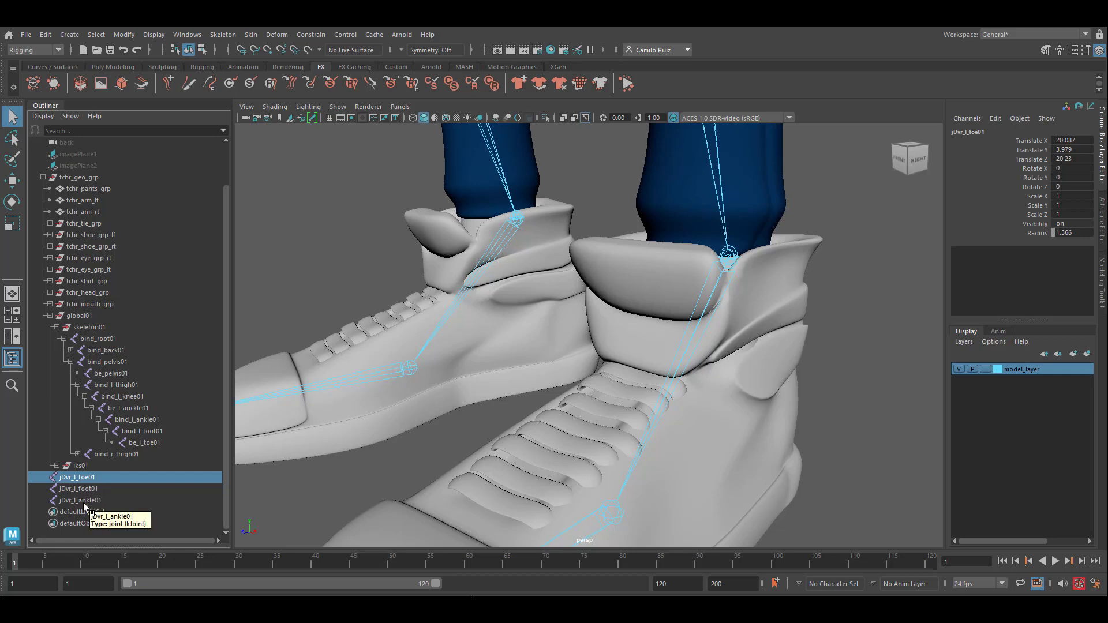
{"action": "left_click", "coordinate": [84, 503]}
{"action": "left_click", "coordinate": [90, 489], "text": "ctrl"}
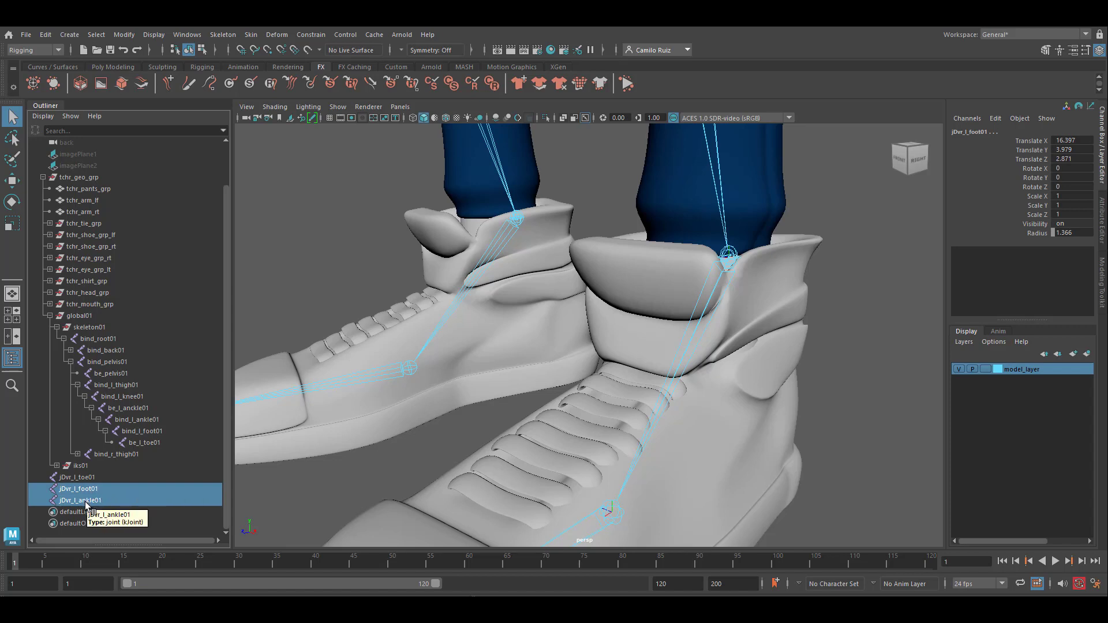
{"action": "key", "text": "p"}
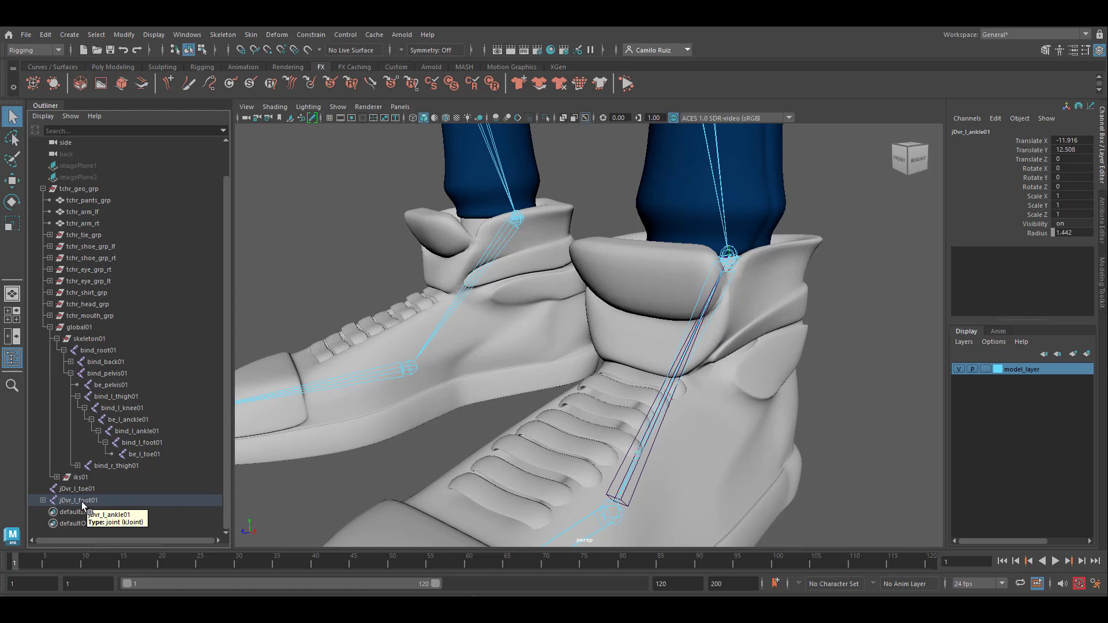
Parent jDvr_l_foot01 under jDvr_l_toe01 and expand the chain to verify the hierarchy.
{"action": "left_click", "coordinate": [85, 502]}
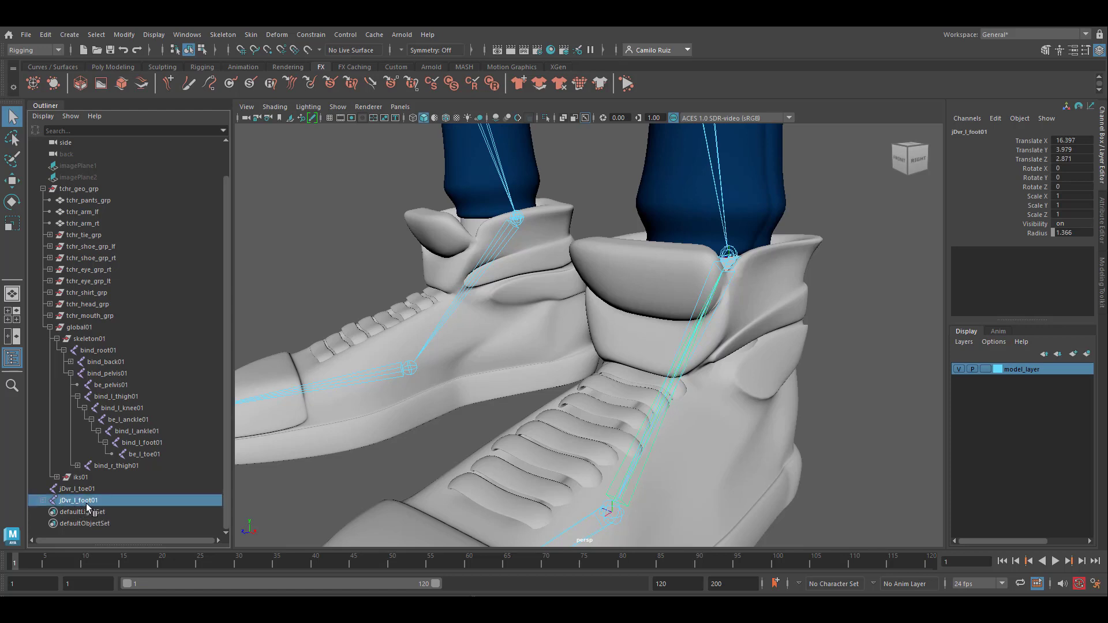
{"action": "left_click", "coordinate": [91, 490], "text": "ctrl"}
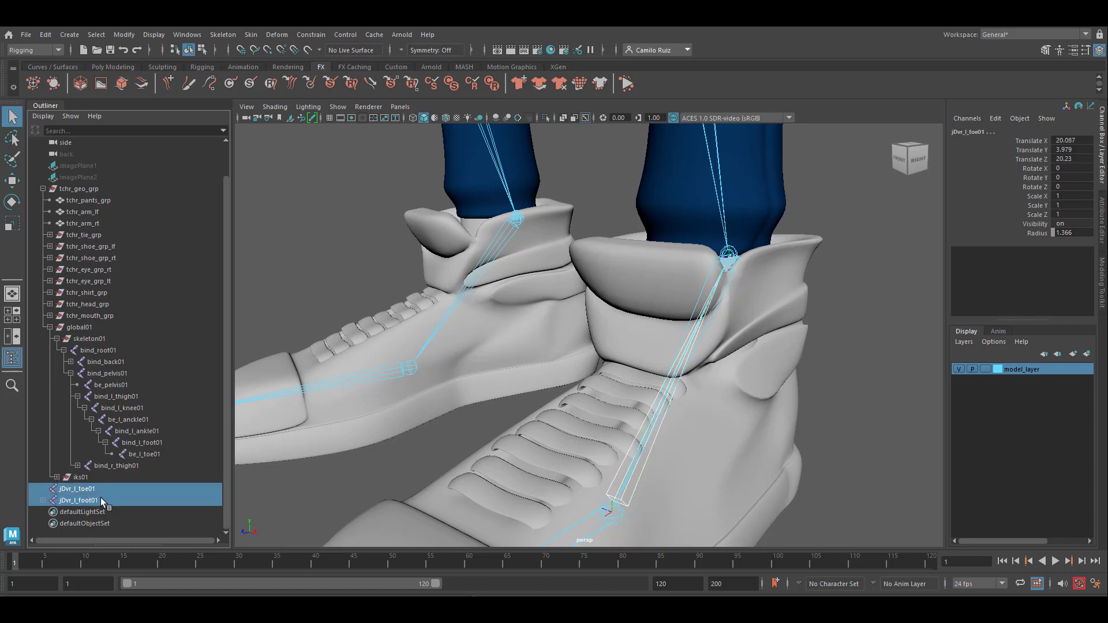
{"action": "key", "text": "p"}
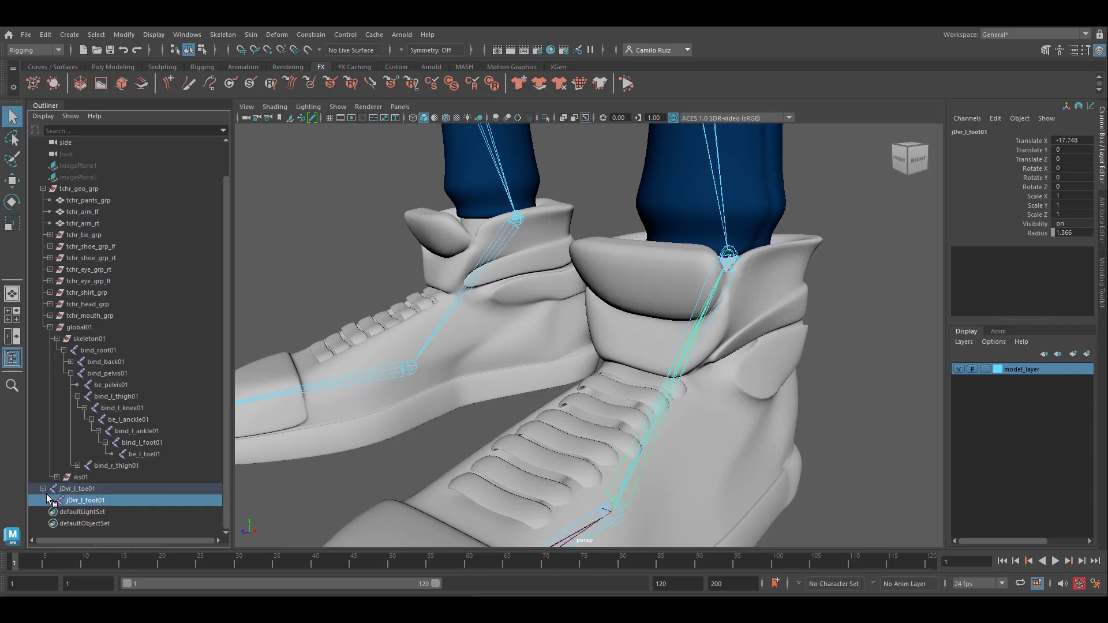
{"action": "left_click", "coordinate": [49, 501]}
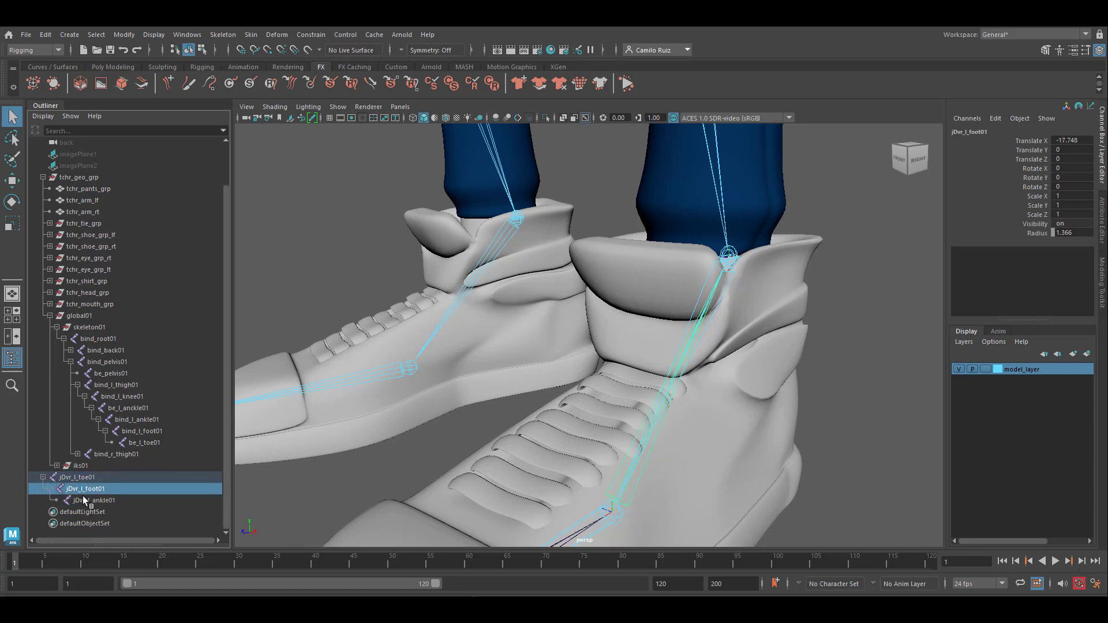
{"action": "left_click", "coordinate": [87, 497]}
{"action": "left_click", "coordinate": [94, 490]}
{"action": "left_click", "coordinate": [90, 478]}
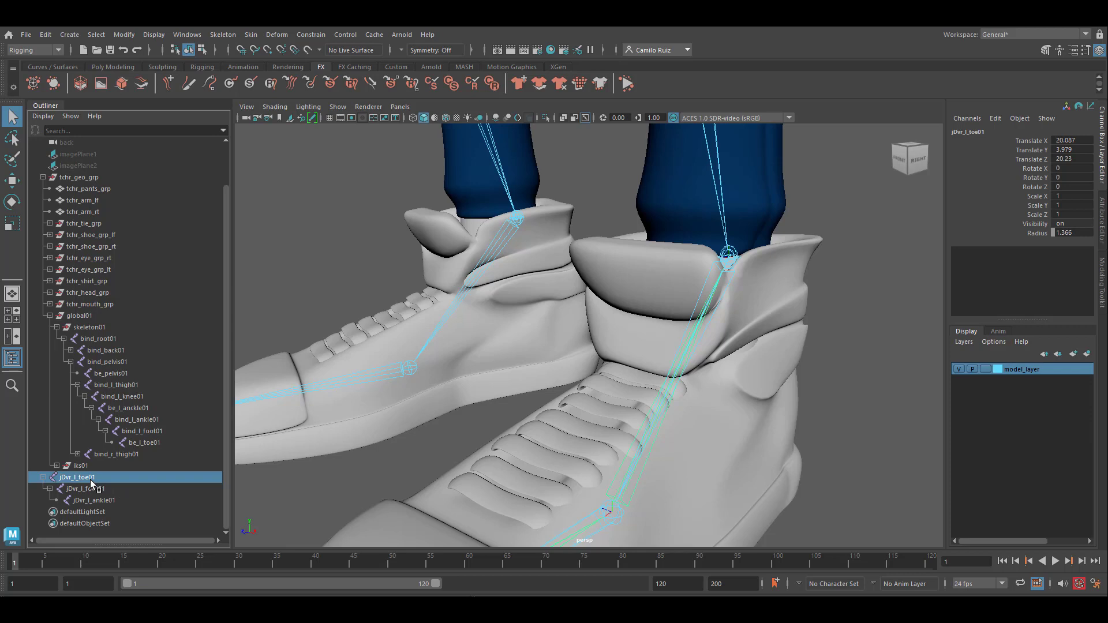
Set the Radius of jDvr_l_toe01, jDvr_l_foot01 and jDvr_l_ankle01 to 3 in the Channel Box.
{"action": "left_click", "coordinate": [93, 500], "text": "shift"}
{"action": "type", "text": "3"}
{"action": "key", "text": "Return"}
{"action": "key", "text": "f"}
{"action": "left_click", "coordinate": [93, 478]}
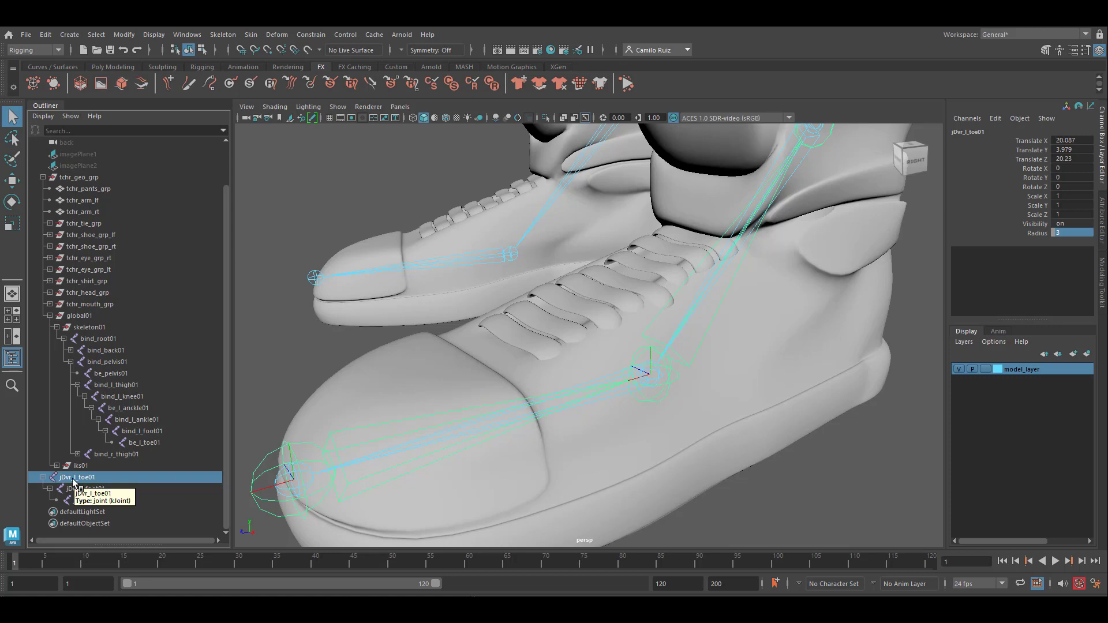
Mirror jDvr_l_toe01 across YZ, replacing _l_ with _r_, to create jDvr_r_toe01.
{"action": "left_click", "coordinate": [223, 35]}
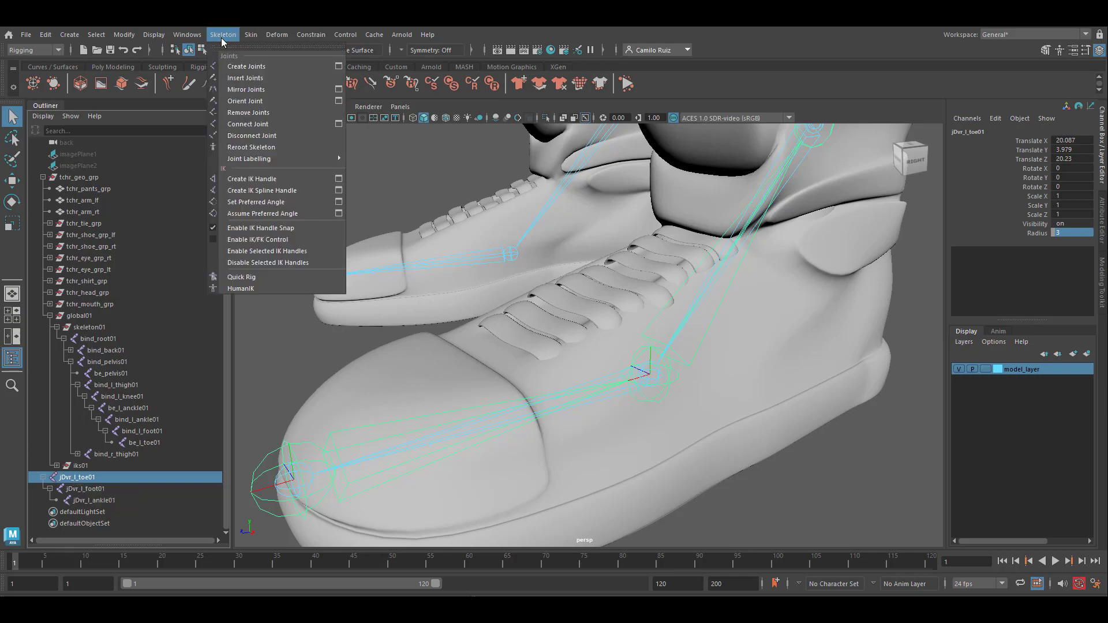
{"action": "left_click", "coordinate": [332, 95]}
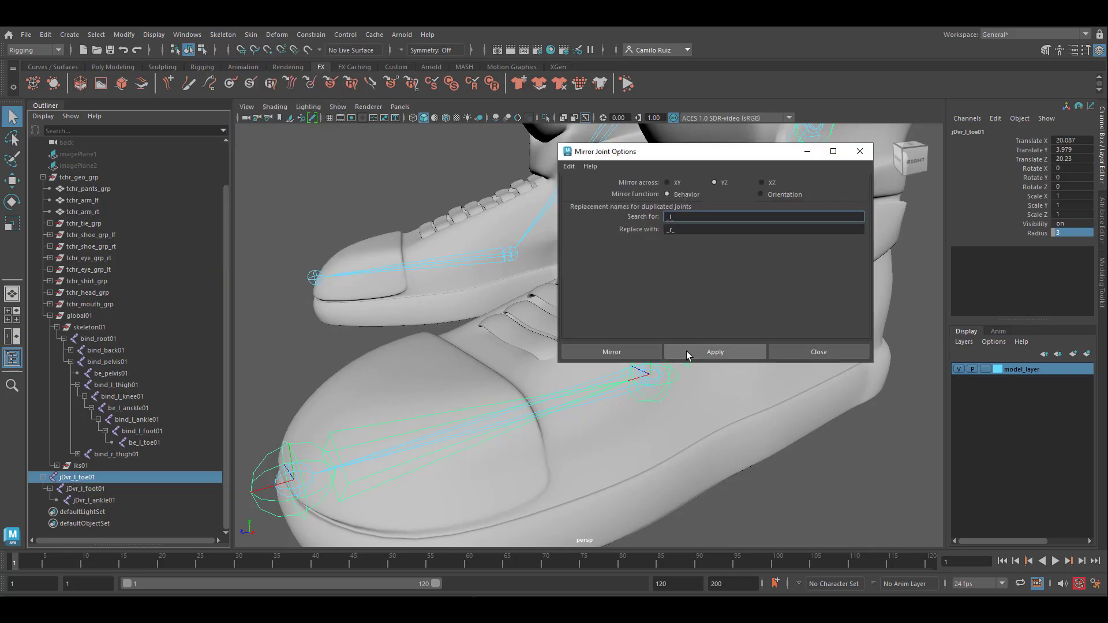
{"action": "left_click", "coordinate": [625, 353]}
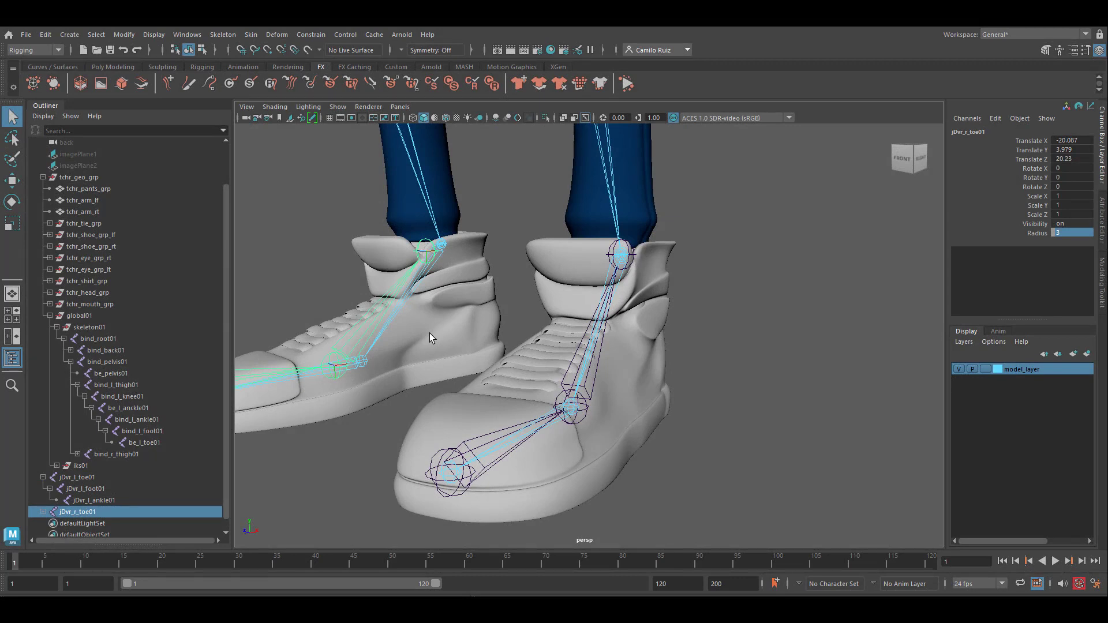
Point-constrain rp_l_leg01 to jDvr_l_ankle01 with zero offsets and weight 1.
{"action": "left_click", "coordinate": [115, 500]}
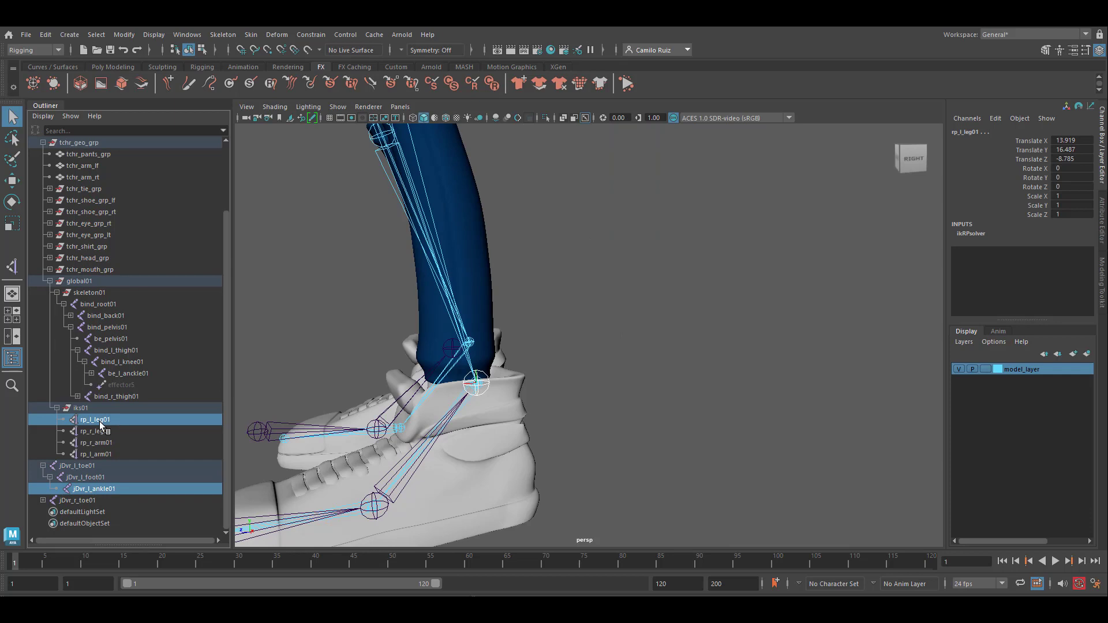
{"action": "middle_click_drag", "start_coordinate": [100, 421], "coordinate": [204, 293]}
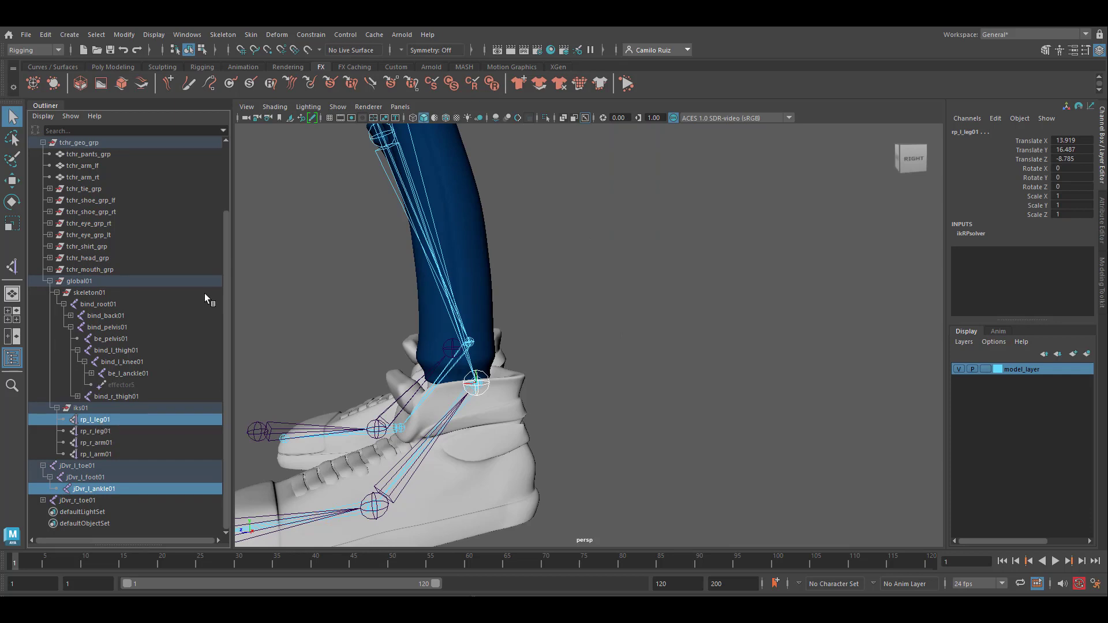
{"action": "left_click", "coordinate": [319, 36]}
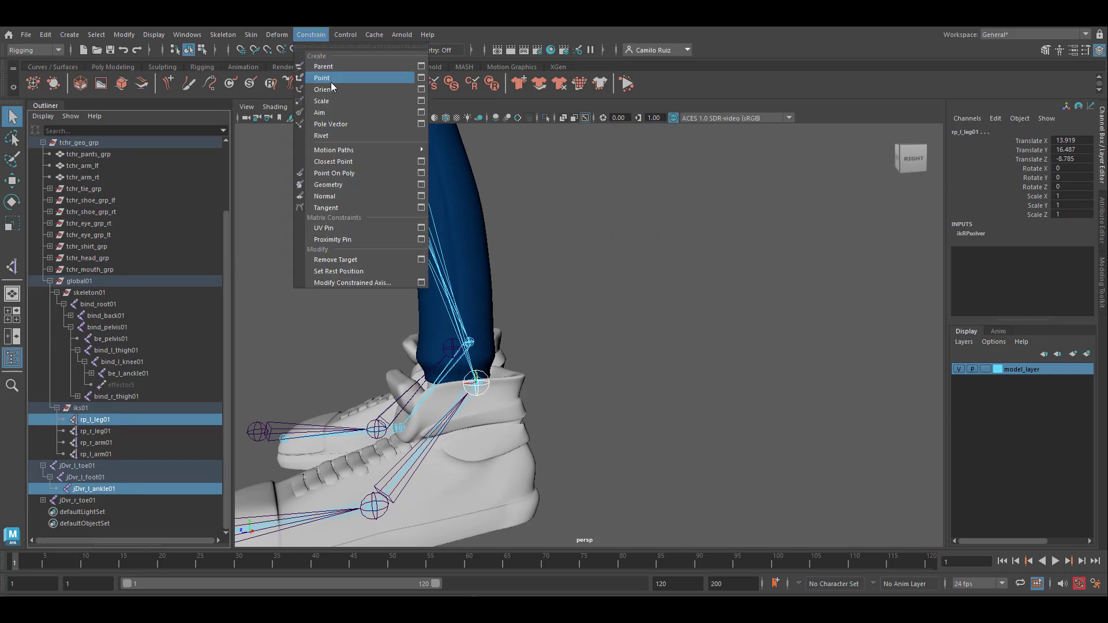
{"action": "left_click", "coordinate": [422, 77]}
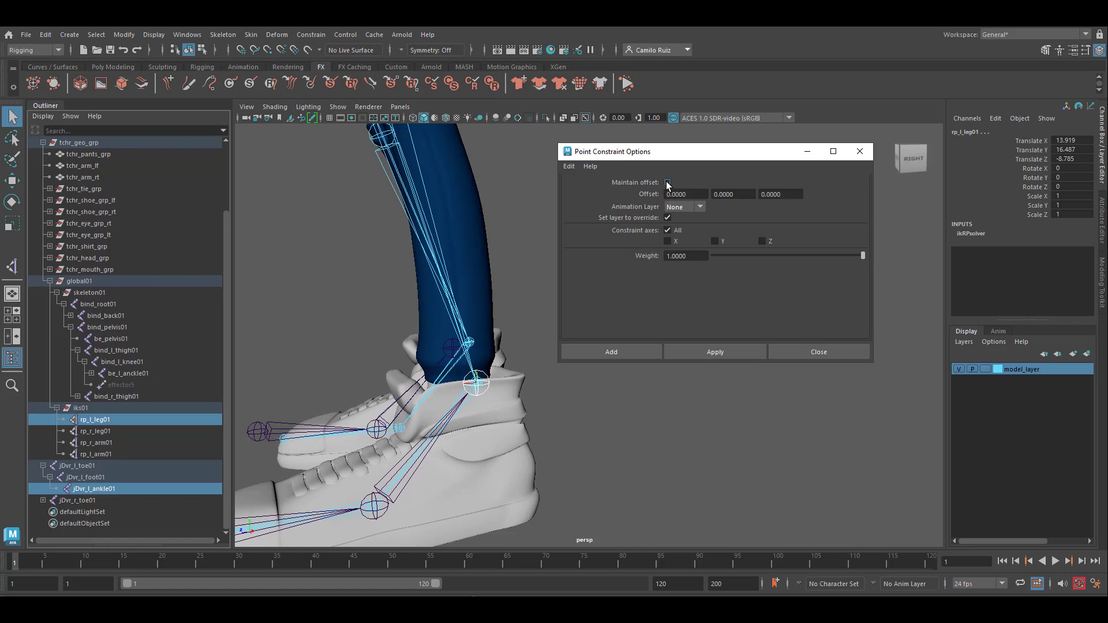
{"action": "left_click", "coordinate": [628, 356]}
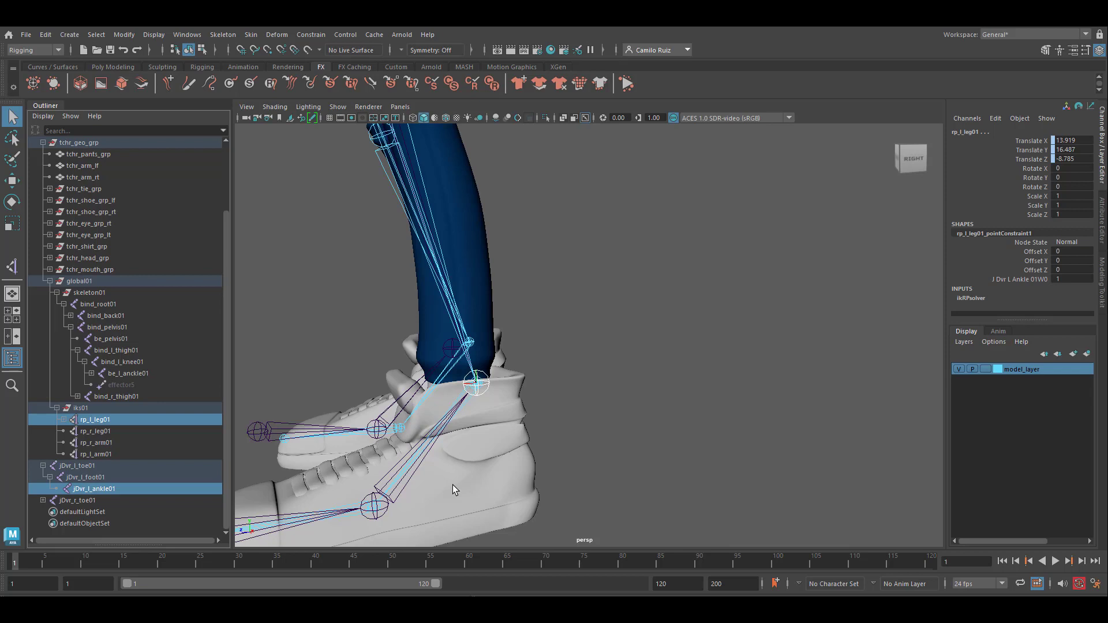
Expand be_l_ankle01 in the Outliner to reveal bind_l_ankle01 and bind_l_foot01.
{"action": "left_click", "coordinate": [114, 478]}
{"action": "key", "text": "w"}
{"action": "scroll", "coordinate": [104, 491], "scroll_direction": "up", "scroll_amount": 1}
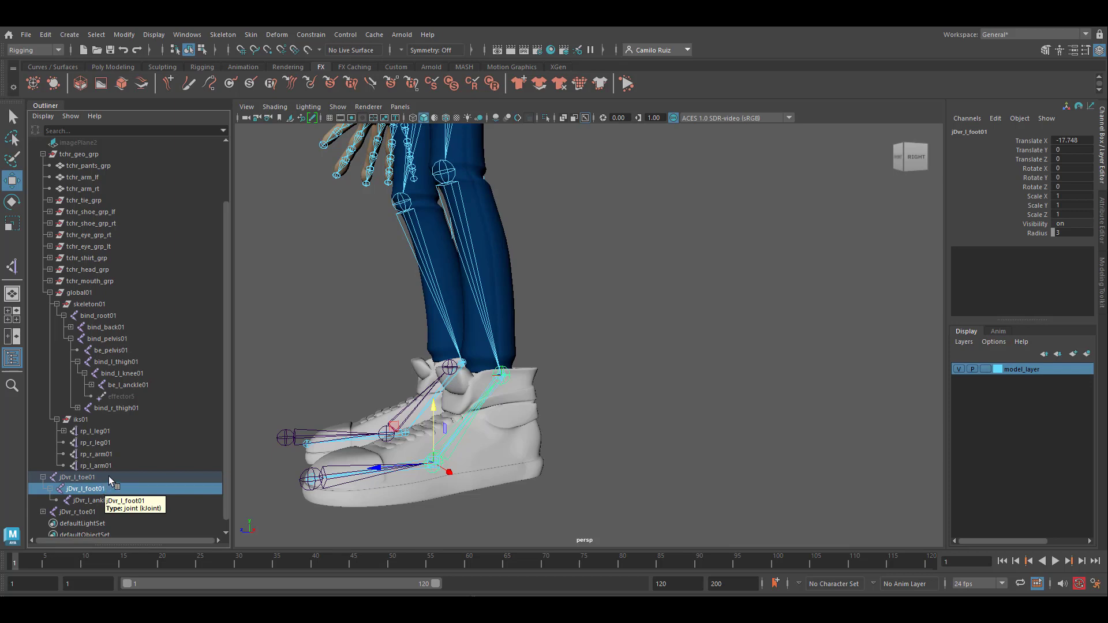
{"action": "left_click", "coordinate": [91, 385]}
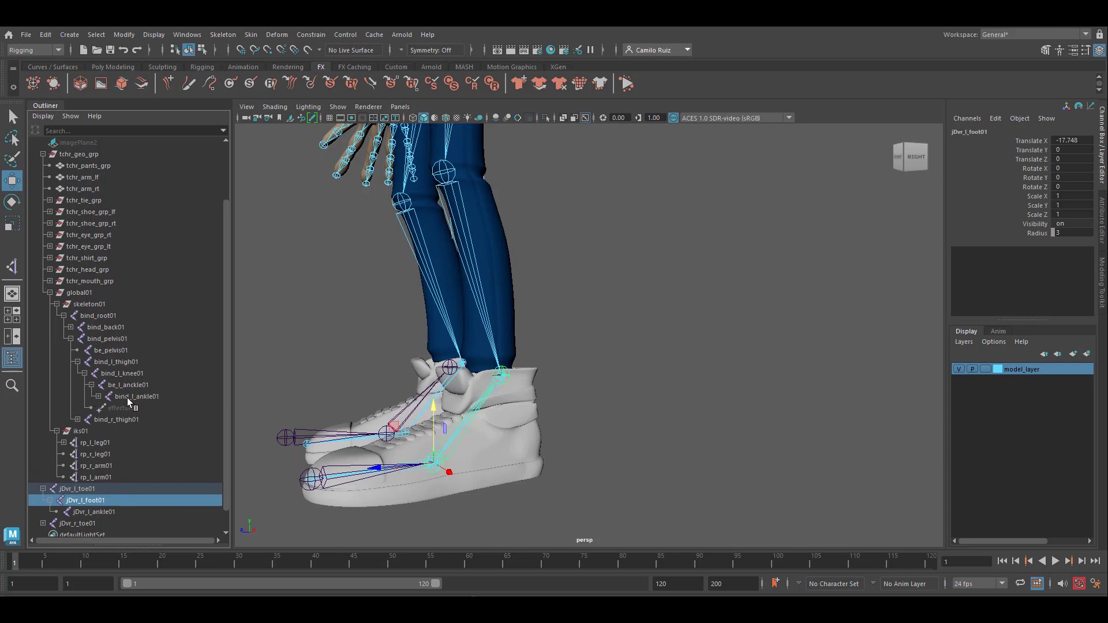
{"action": "left_click", "coordinate": [99, 396]}
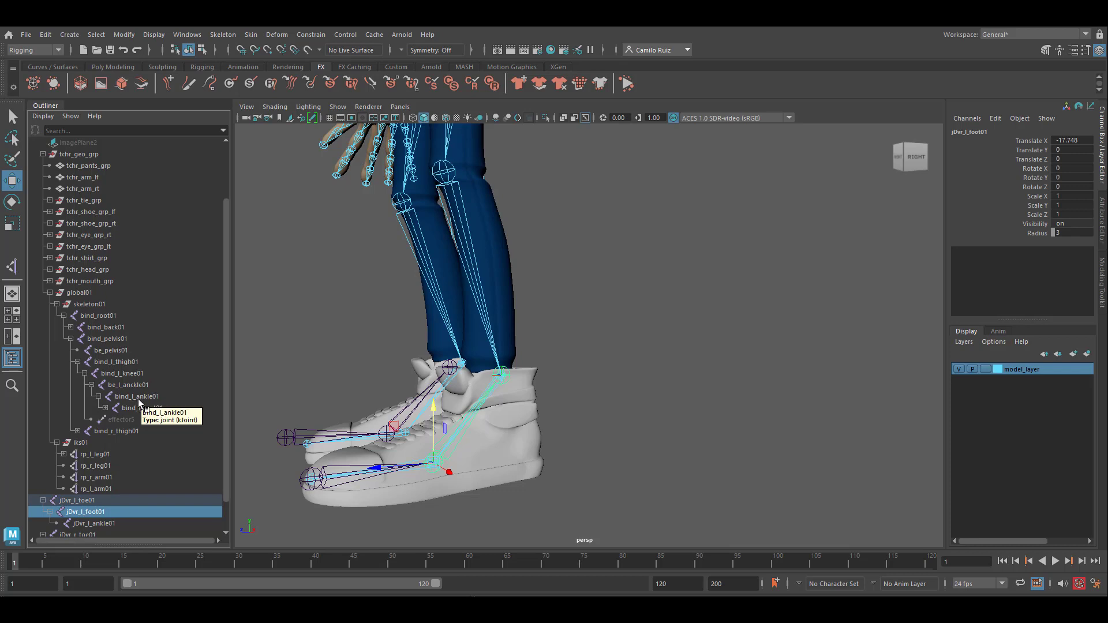
{"action": "left_click", "coordinate": [138, 397]}
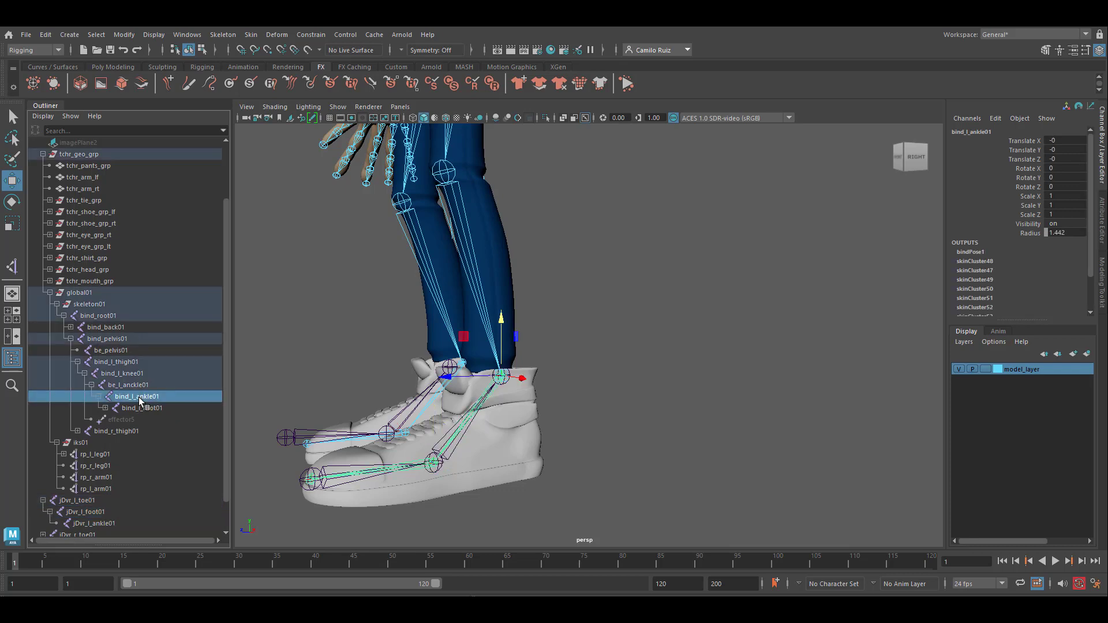
Orient-constrain bind_l_ankle01 to jDvr_l_foot01 with Maintain offset enabled.
{"action": "left_click", "coordinate": [106, 512]}
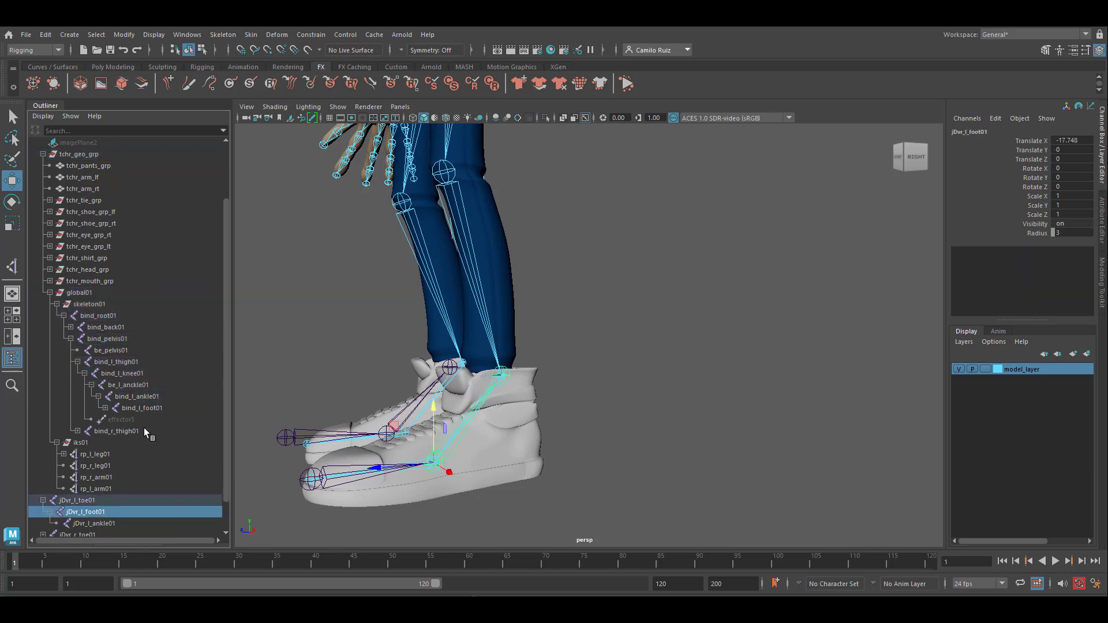
{"action": "left_click", "coordinate": [145, 397], "text": "ctrl"}
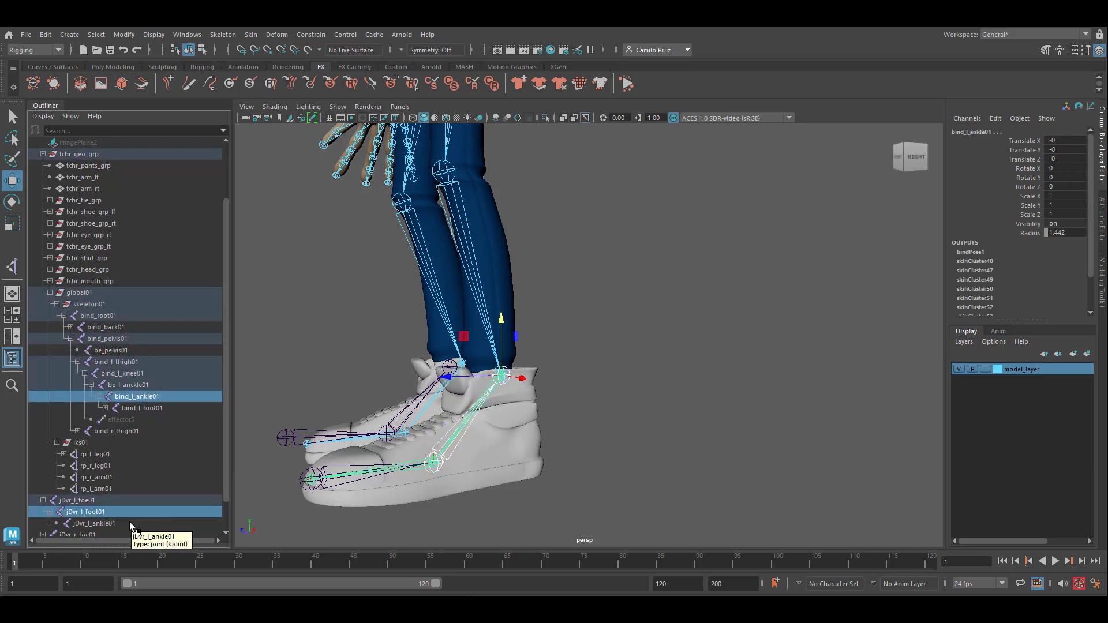
{"action": "left_click", "coordinate": [311, 34]}
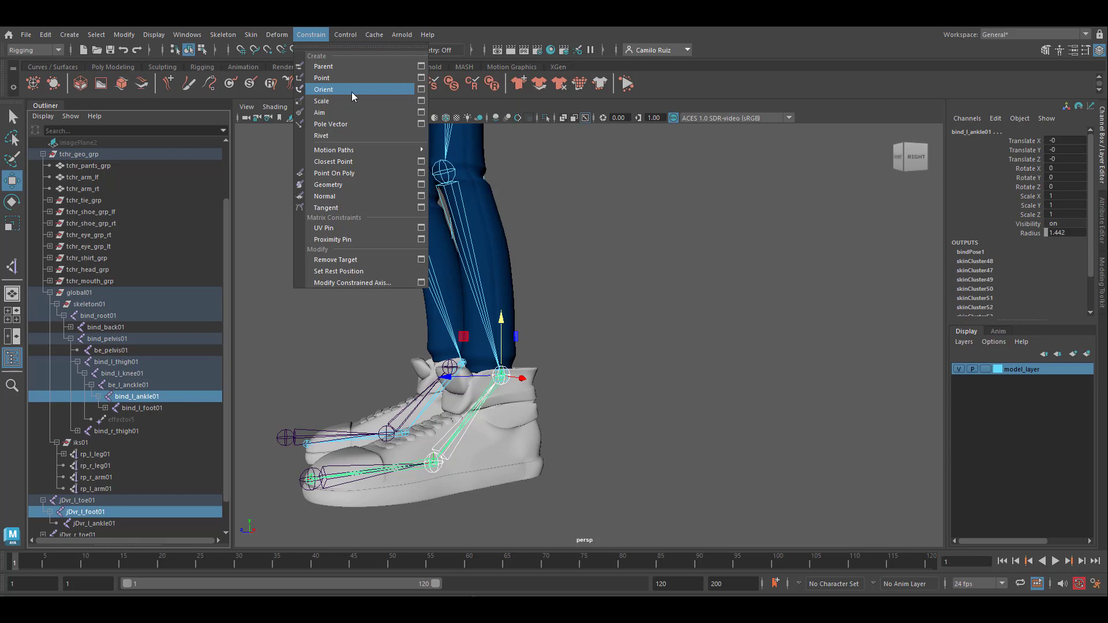
{"action": "left_click", "coordinate": [421, 90]}
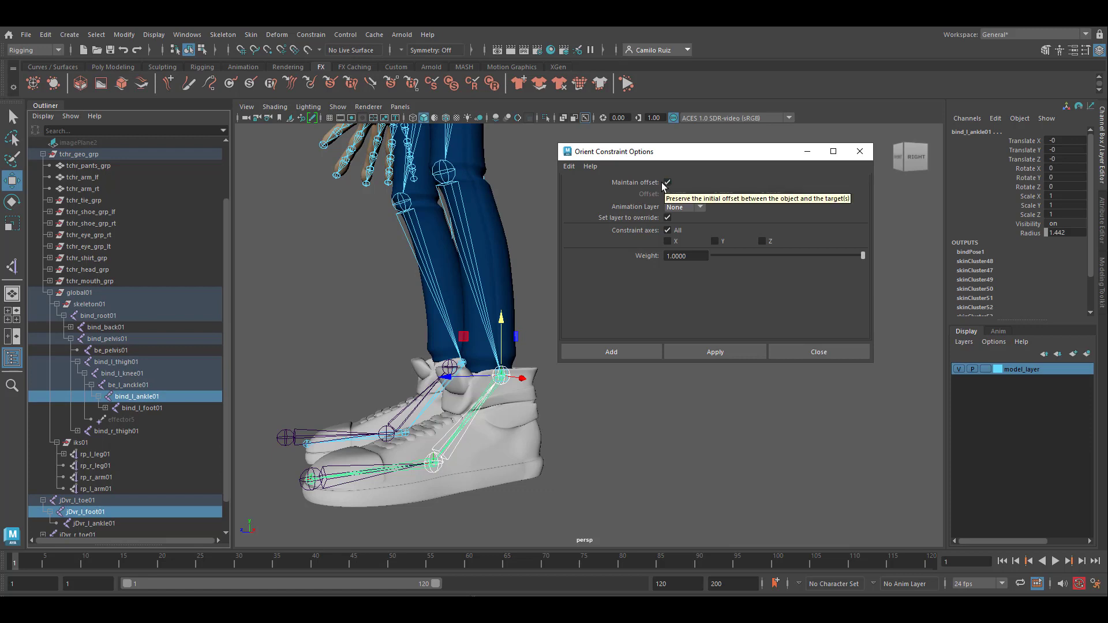
{"action": "left_click", "coordinate": [628, 354]}
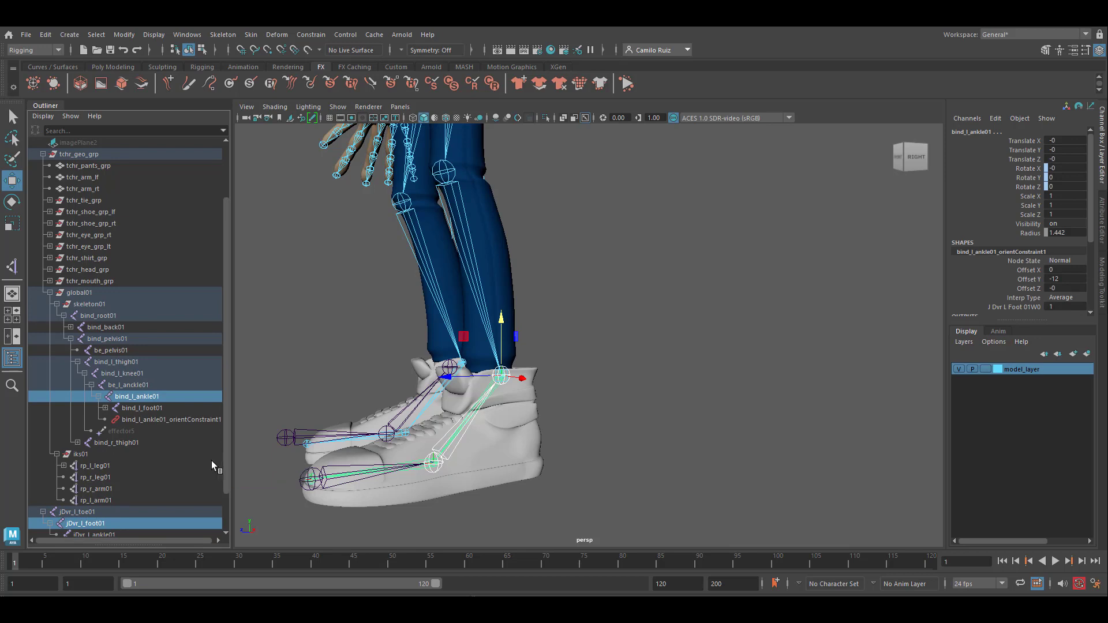
{"action": "scroll", "coordinate": [119, 506], "scroll_direction": "down", "scroll_amount": 2}
Apply an orient constraint from jDvr_l_toe01 to bind_l_foot01 with zero offsets.
{"action": "left_click", "coordinate": [84, 465]}
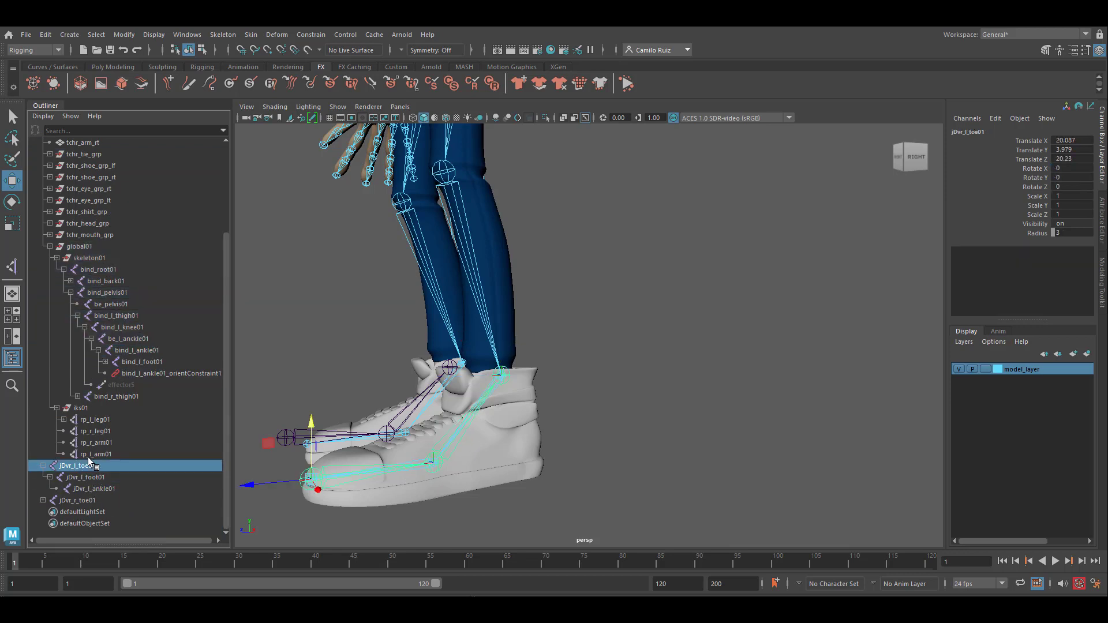
{"action": "left_click", "coordinate": [148, 362], "text": "ctrl"}
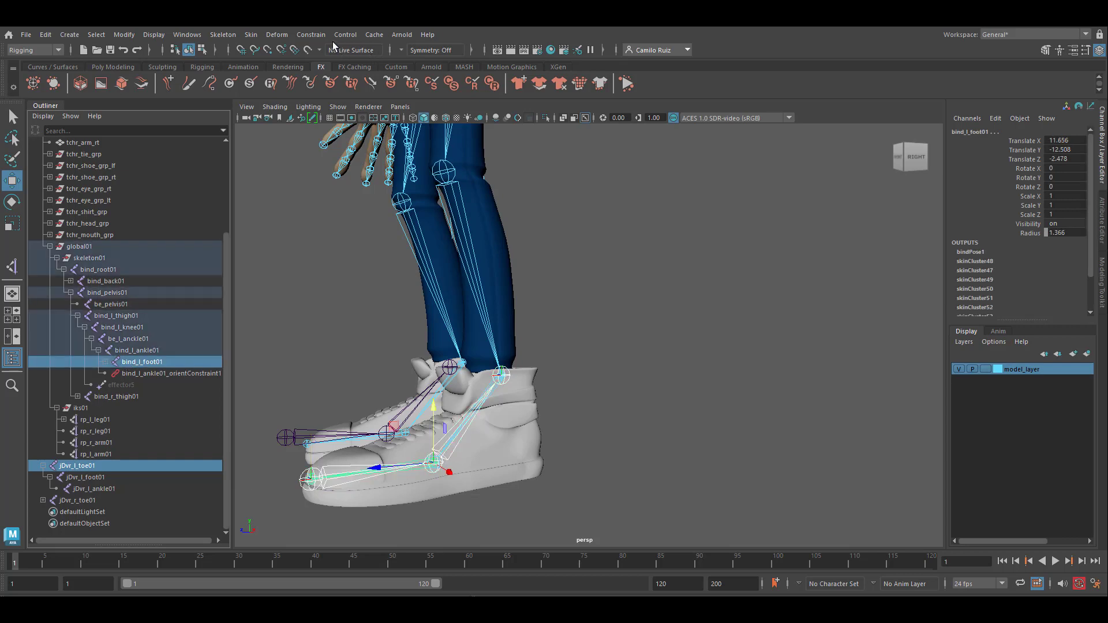
{"action": "left_click", "coordinate": [313, 38]}
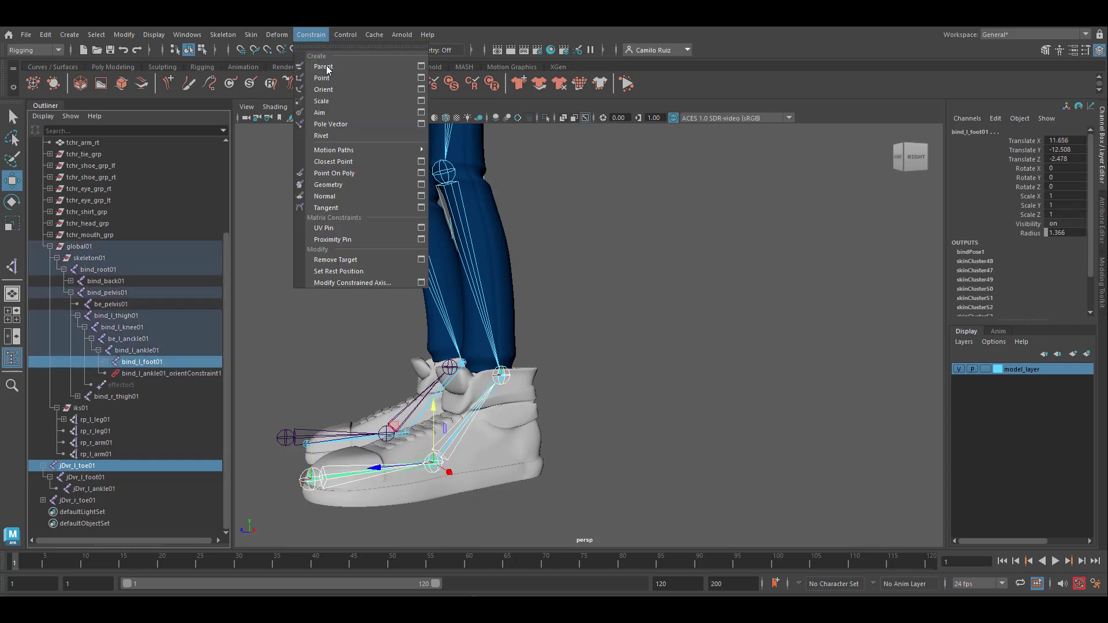
{"action": "left_click", "coordinate": [341, 88]}
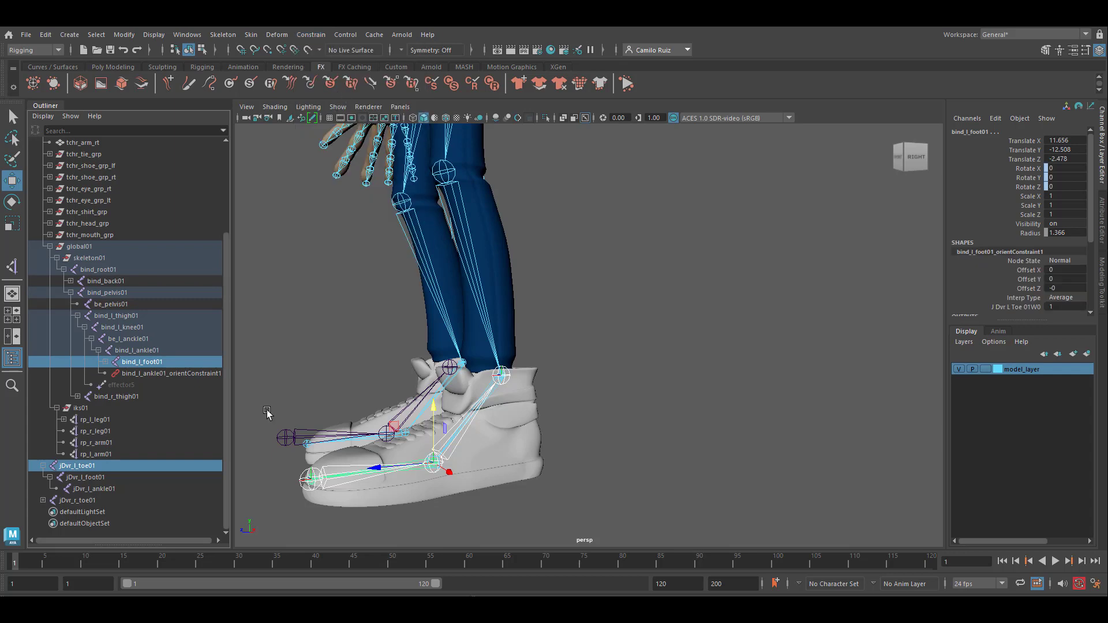
{"action": "left_click", "coordinate": [103, 482]}
{"action": "left_click", "coordinate": [12, 201]}
{"action": "mouse_move", "coordinate": [439, 425]}
{"action": "left_mouse_down"}
{"action": "mouse_move", "coordinate": [485, 430]}
{"action": "mouse_move", "coordinate": [439, 425]}
{"action": "left_mouse_up"}
{"action": "left_click", "coordinate": [77, 466]}
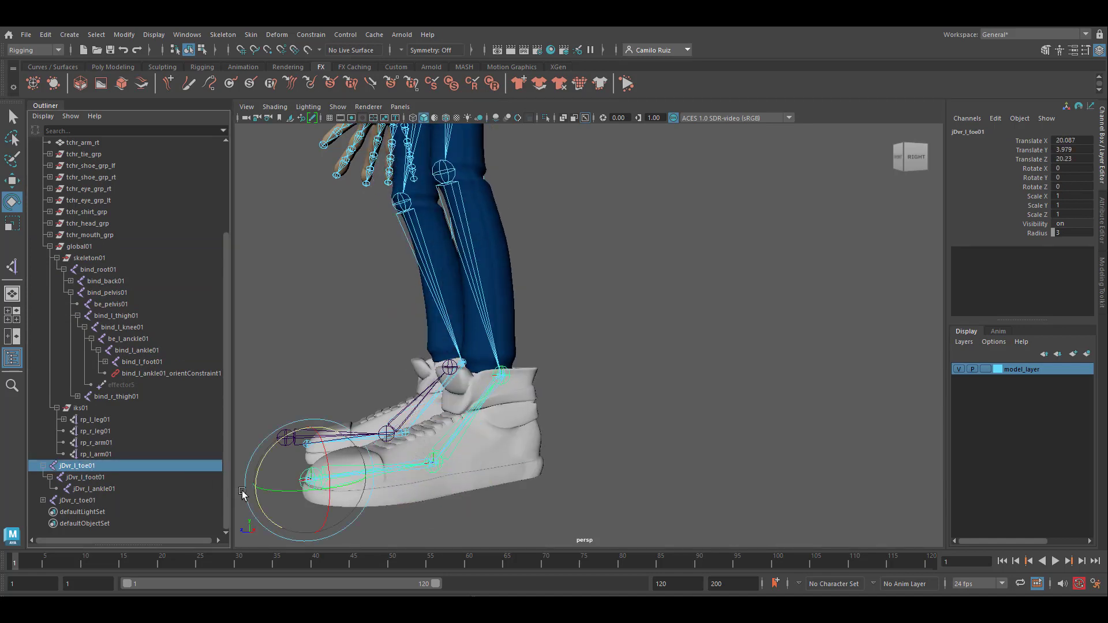
{"action": "mouse_move", "coordinate": [289, 438]}
{"action": "left_mouse_down"}
{"action": "mouse_move", "coordinate": [291, 462]}
{"action": "mouse_move", "coordinate": [296, 424]}
{"action": "left_mouse_up"}
{"action": "key", "text": "ctrl+z"}
{"action": "key", "text": "ctrl+z"}
{"action": "key", "text": "ctrl+z"}
{"action": "left_click_drag", "start_coordinate": [582, 386], "coordinate": [638, 397], "text": "alt"}
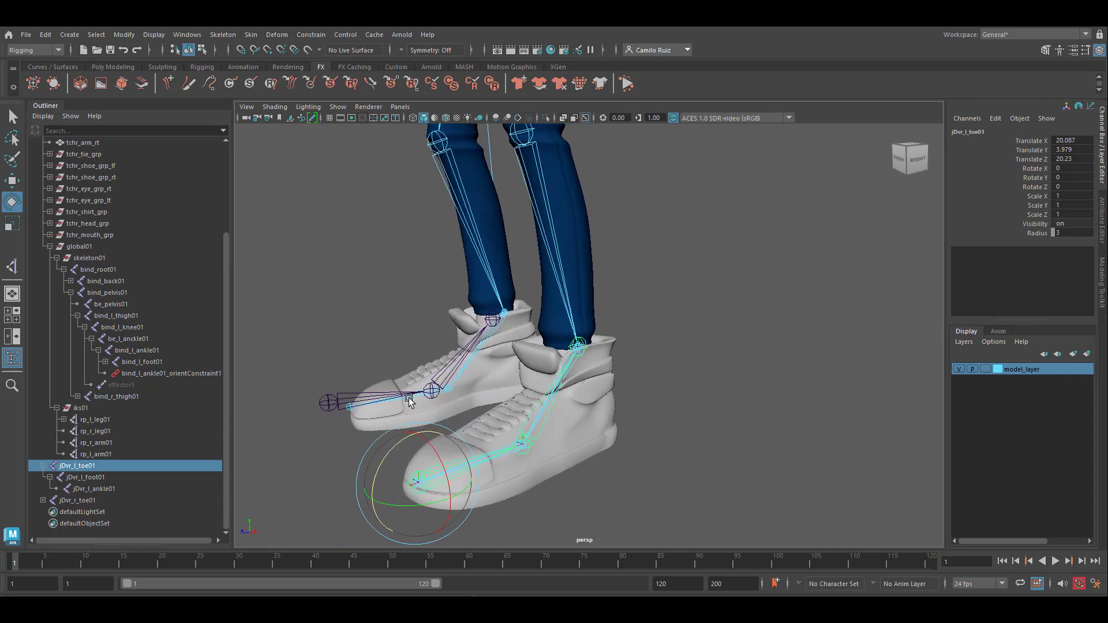
{"action": "right_click_drag", "start_coordinate": [384, 411], "coordinate": [438, 436], "text": "alt"}
{"action": "left_click_drag", "start_coordinate": [438, 434], "coordinate": [375, 439], "text": "alt"}
Point-constrain rp_r_leg01 to jDvr_r_ankle01 with zero offsets and weight 1.
{"action": "scroll", "coordinate": [120, 480], "scroll_direction": "down", "scroll_amount": 1}
{"action": "left_click", "coordinate": [120, 480]}
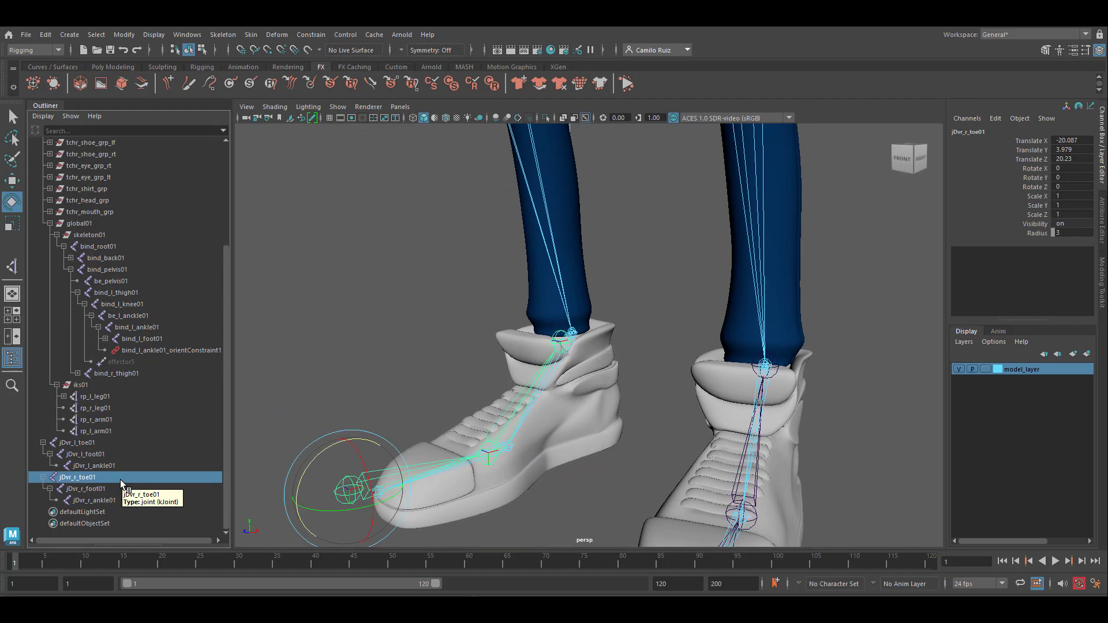
{"action": "left_click", "coordinate": [96, 500]}
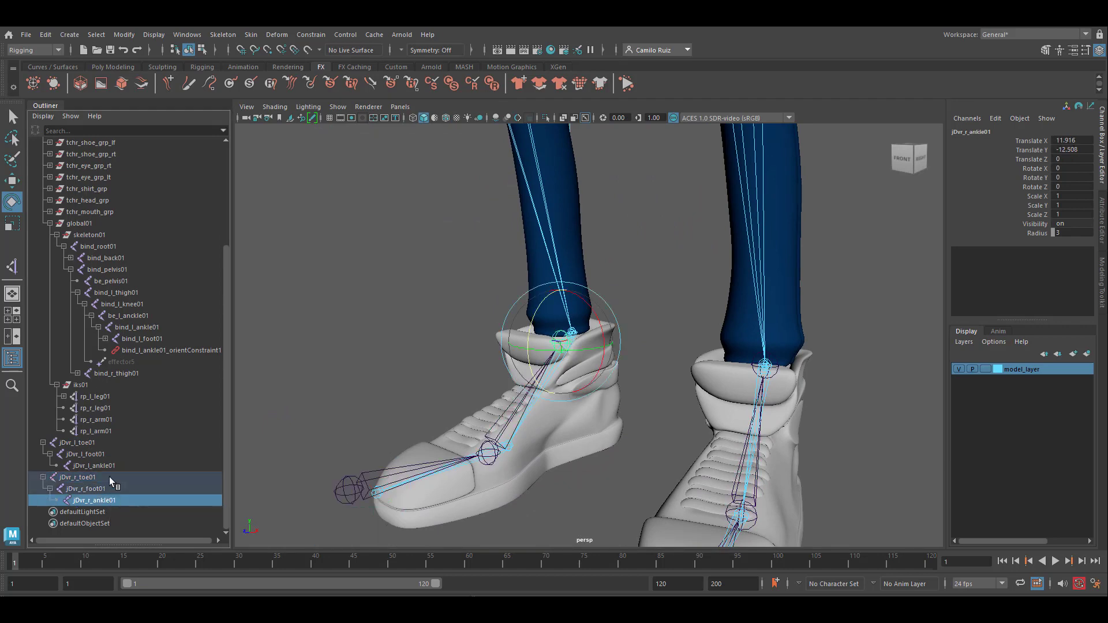
{"action": "left_click", "coordinate": [100, 410], "text": "ctrl"}
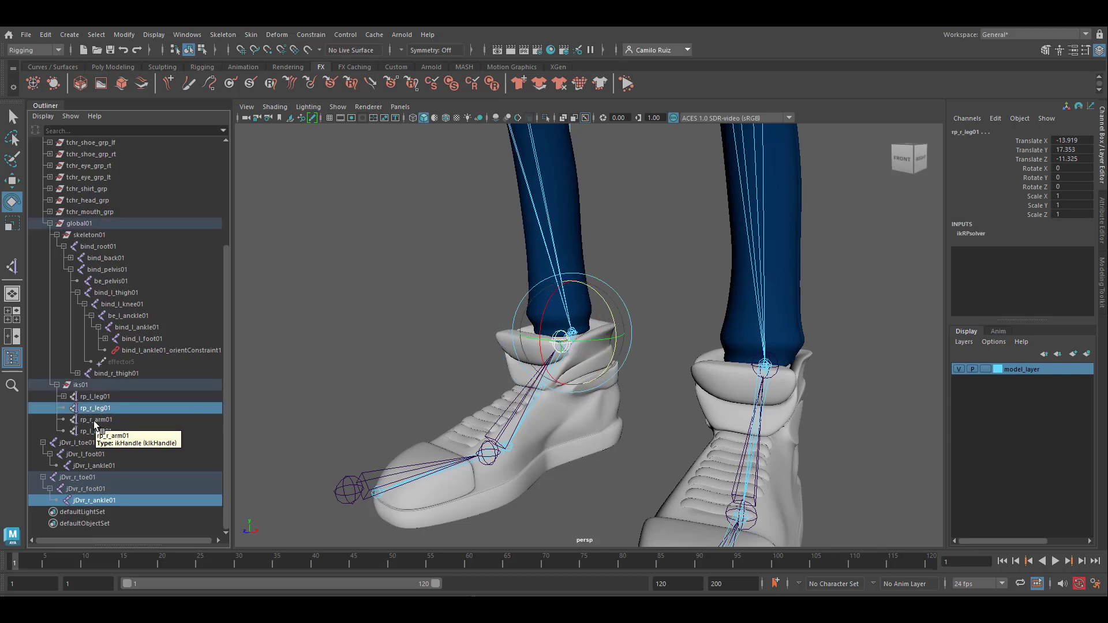
{"action": "left_click", "coordinate": [319, 37]}
{"action": "left_click", "coordinate": [332, 76]}
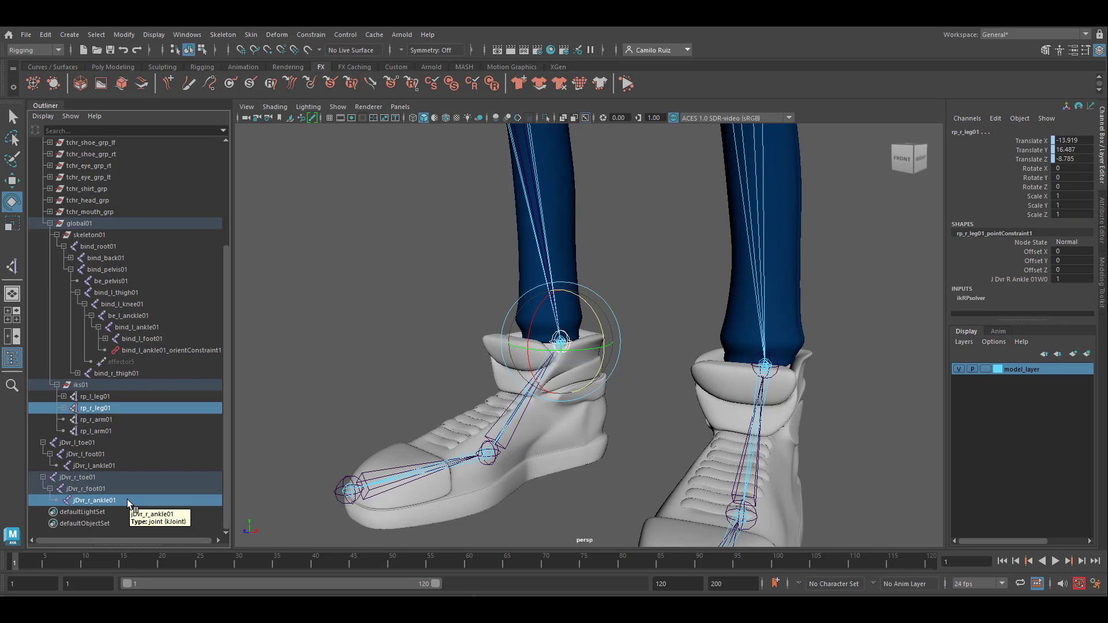
{"action": "left_click", "coordinate": [88, 489]}
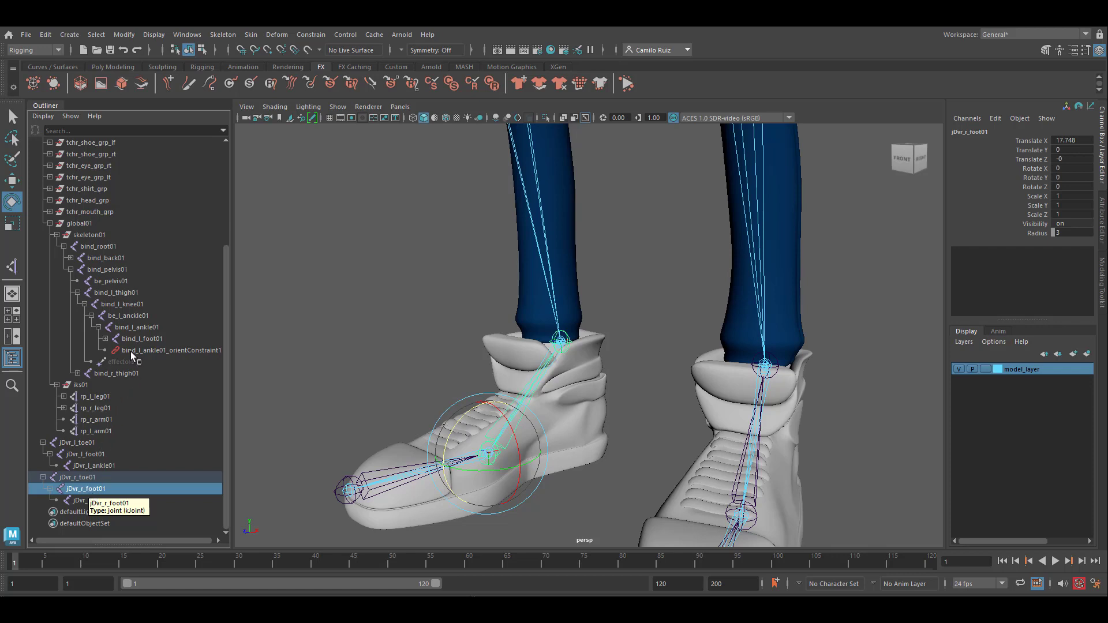
Orient-constrain bind_r_ankle01 to jDvr_r_foot01, then select the jDvr_r_toe01 driver joint.
{"action": "left_click", "coordinate": [77, 374]}
{"action": "left_click", "coordinate": [85, 385]}
{"action": "left_click", "coordinate": [91, 396]}
{"action": "left_click", "coordinate": [136, 408]}
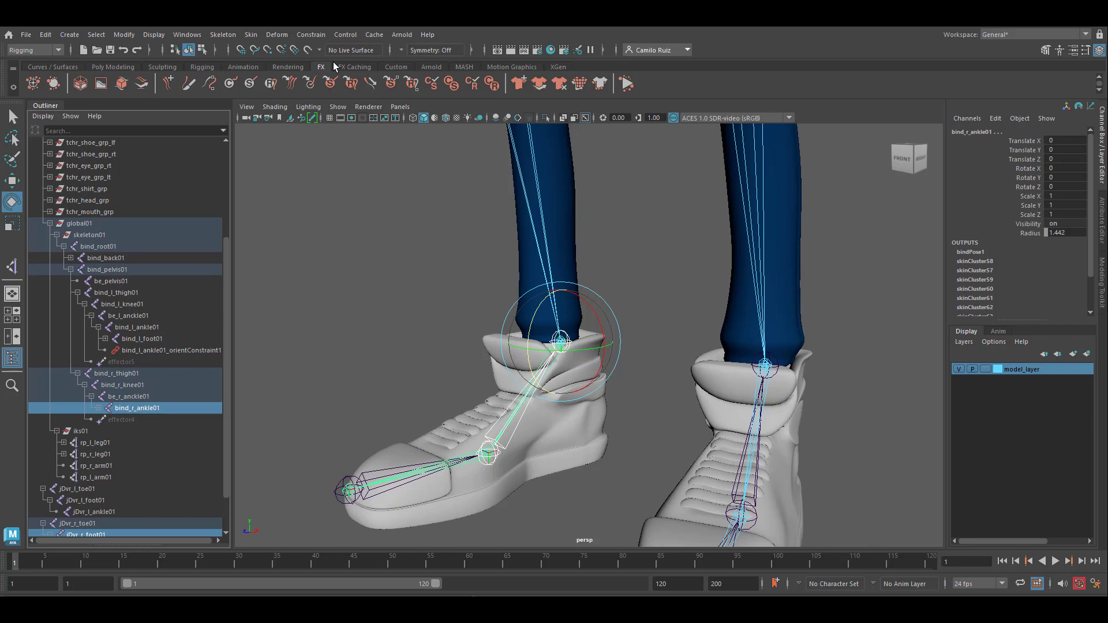
{"action": "left_click", "coordinate": [313, 34]}
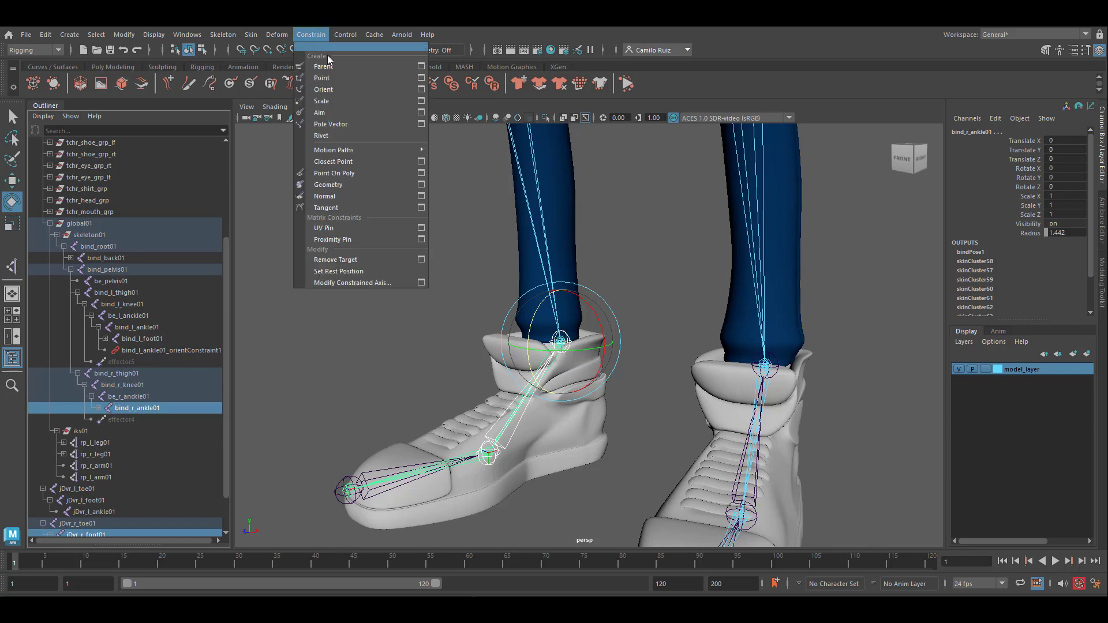
{"action": "left_click", "coordinate": [341, 89]}
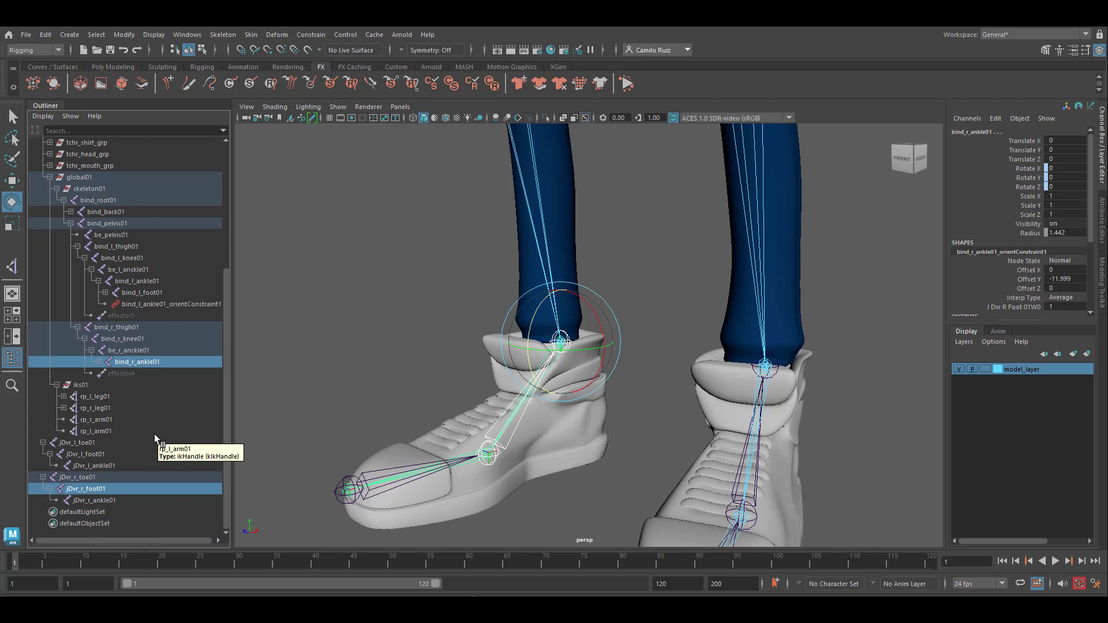
{"action": "left_click", "coordinate": [58, 479]}
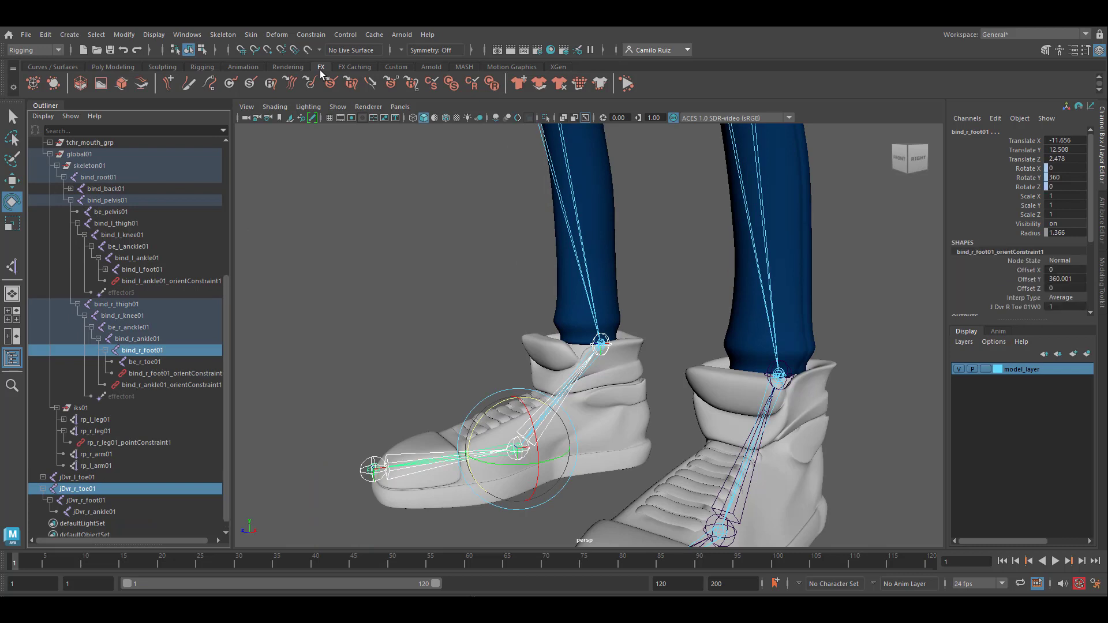
{"action": "left_click", "coordinate": [477, 426]}
{"action": "mouse_move", "coordinate": [476, 426]}
{"action": "left_mouse_down"}
{"action": "mouse_move", "coordinate": [416, 468]}
{"action": "mouse_move", "coordinate": [501, 400]}
{"action": "mouse_move", "coordinate": [494, 438]}
{"action": "left_mouse_up"}
{"action": "left_click", "coordinate": [371, 469]}
{"action": "left_click_drag", "start_coordinate": [375, 413], "coordinate": [465, 281]}
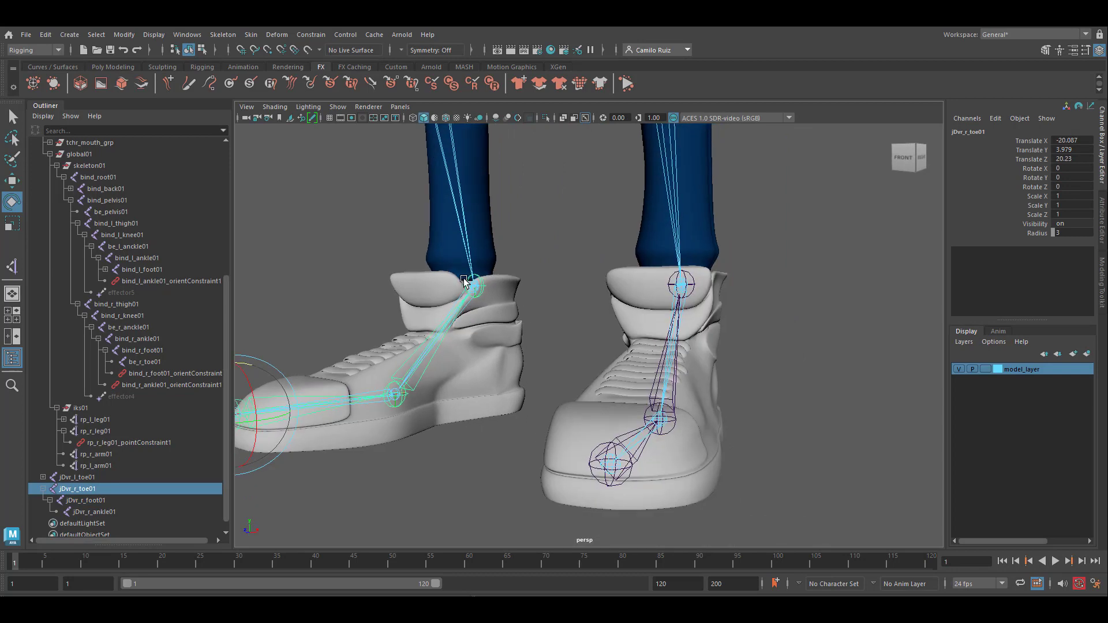